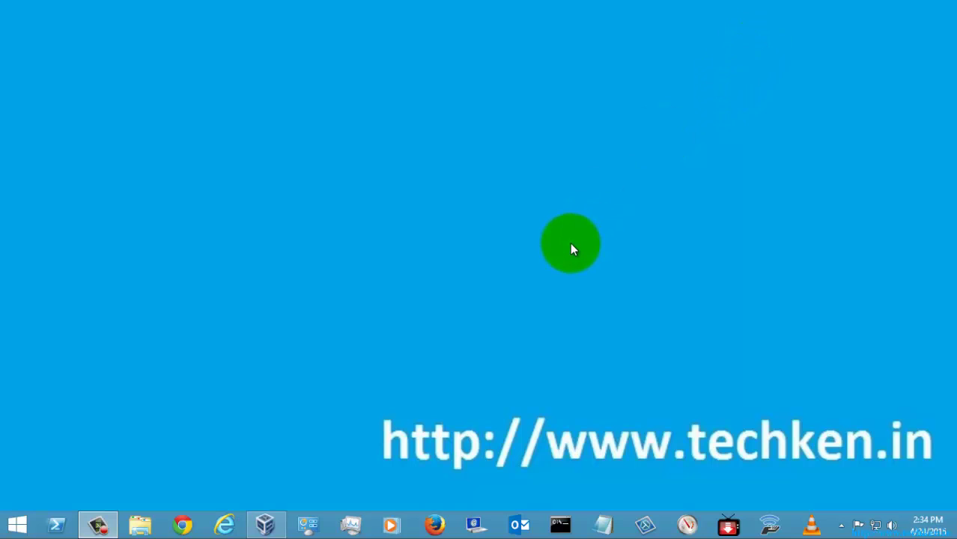
# - Restore the full-screen CentOS virtual machine from the VirtualBox taskbar icon
pyautogui.click(266, 523)
pyautogui.click(398, 301)
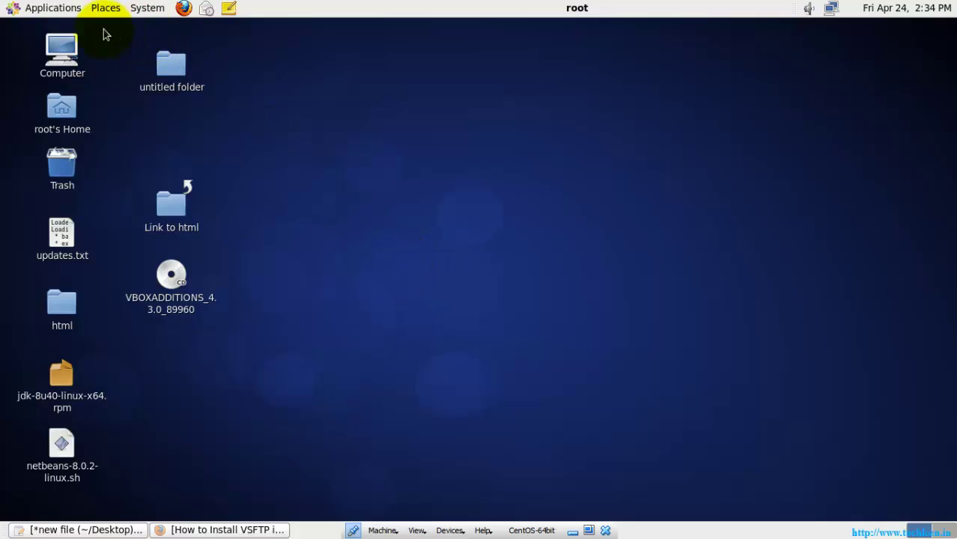
# - Launch System Monitor from Applications > System Tools
pyautogui.click(49, 8)
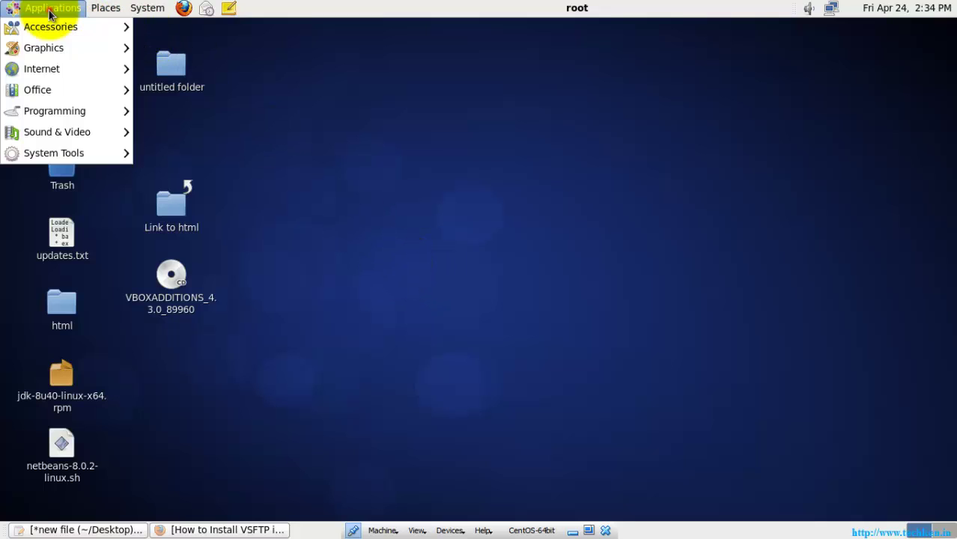
pyautogui.moveTo(74, 151)
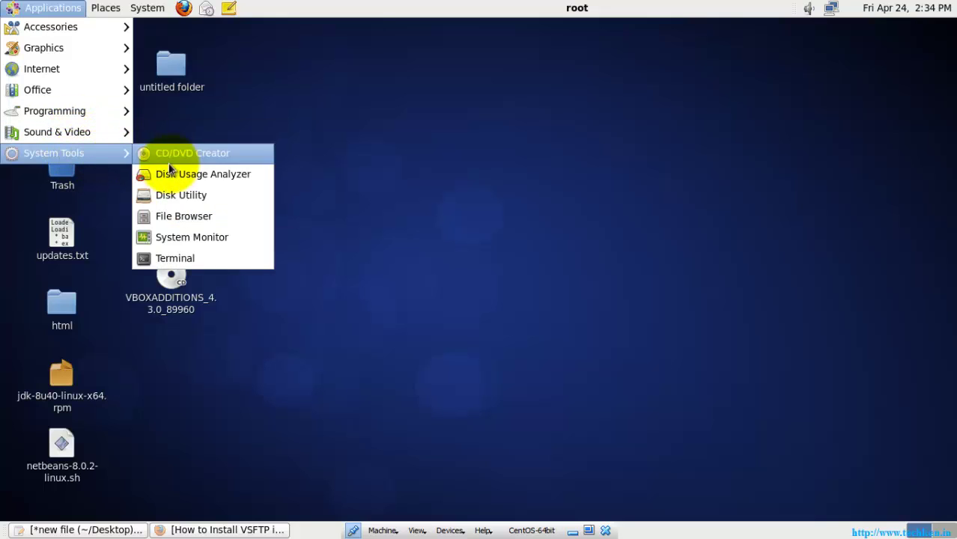
pyautogui.click(205, 238)
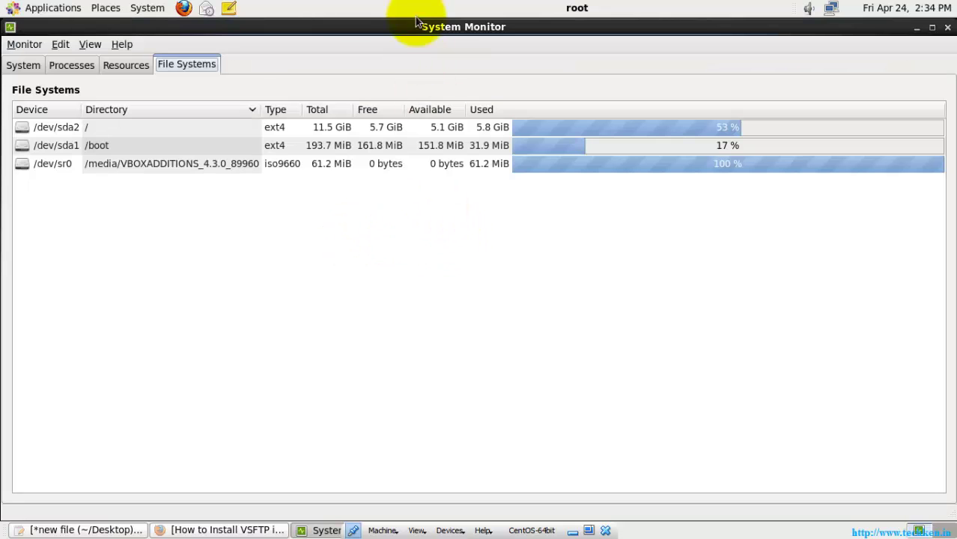
# - Maximize System Monitor, look through Resources and File Systems, and end on the System tab
pyautogui.doubleClick(420, 36)
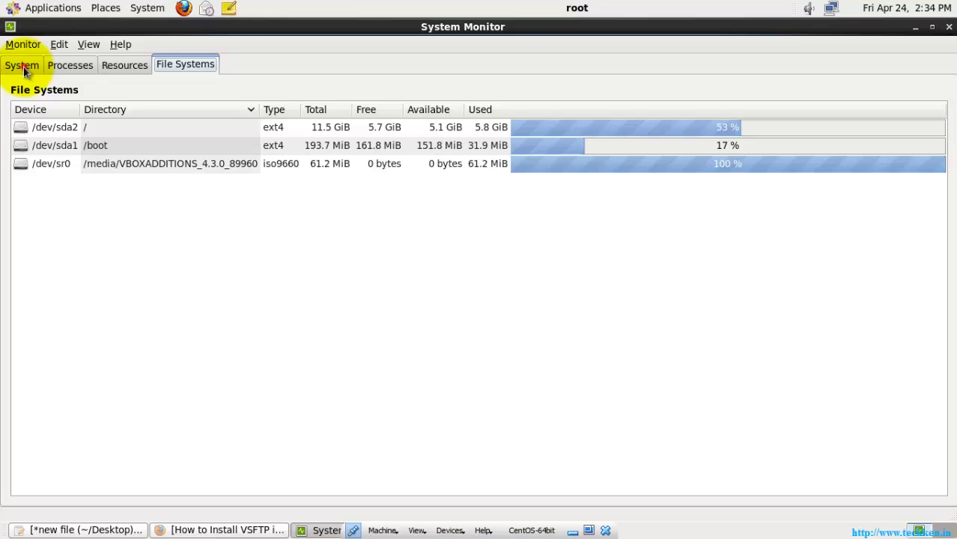
pyautogui.click(24, 67)
pyautogui.click(122, 65)
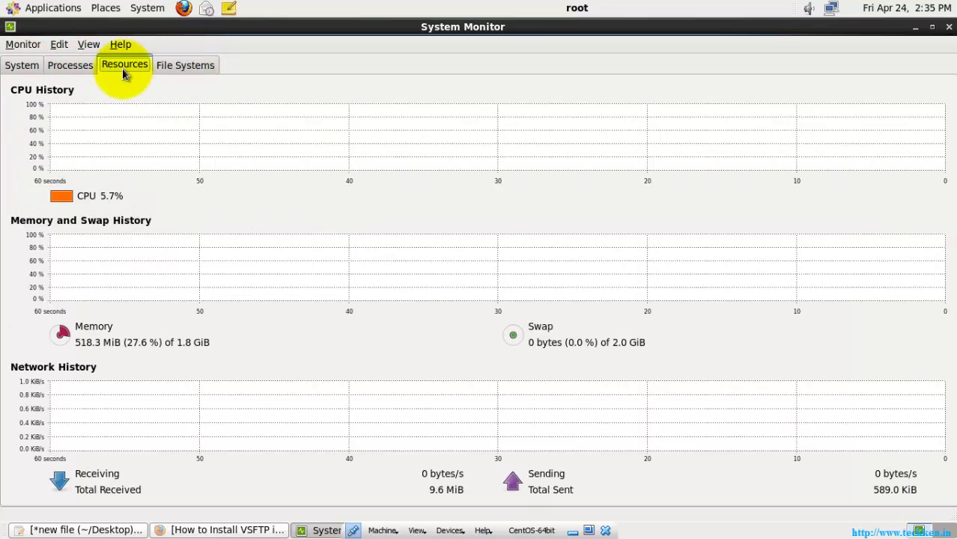
pyautogui.click(20, 65)
pyautogui.click(126, 67)
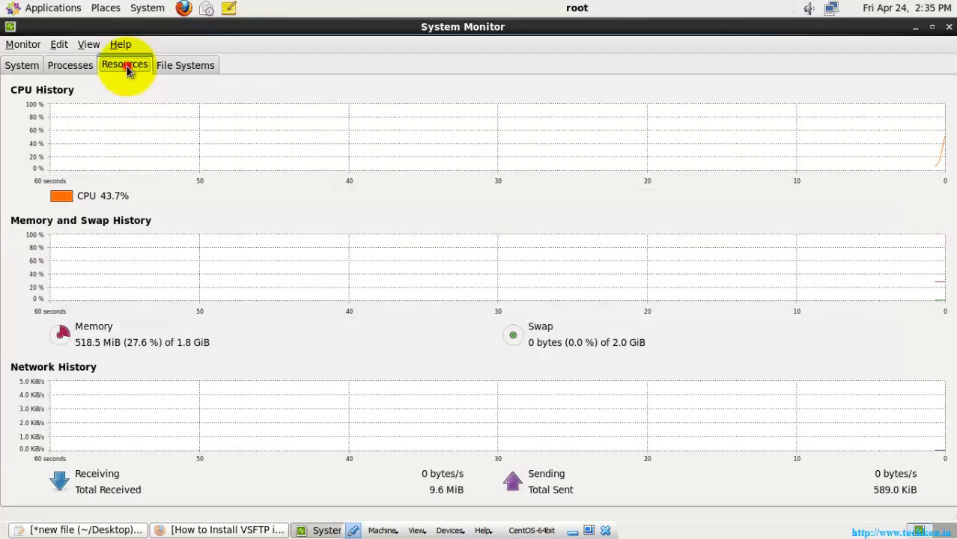
pyautogui.click(180, 66)
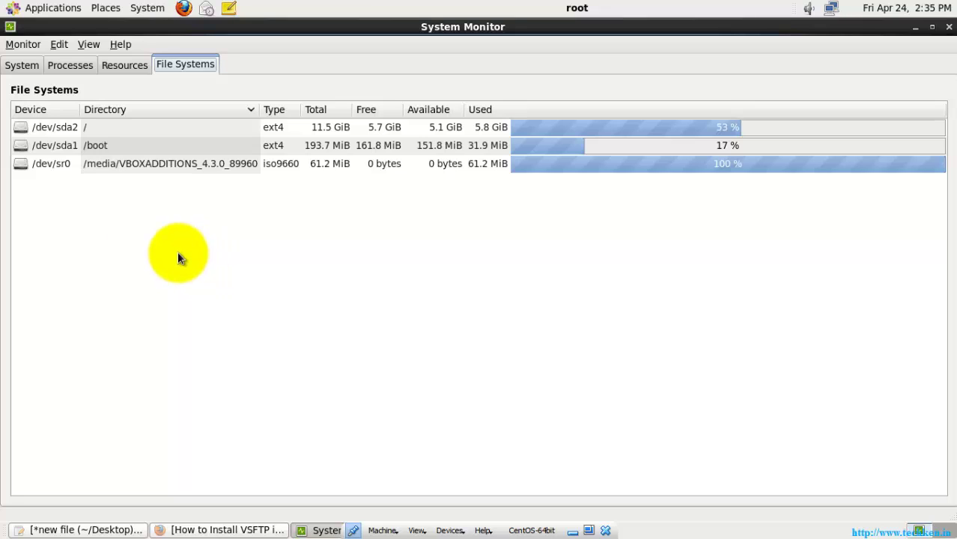
pyautogui.click(10, 69)
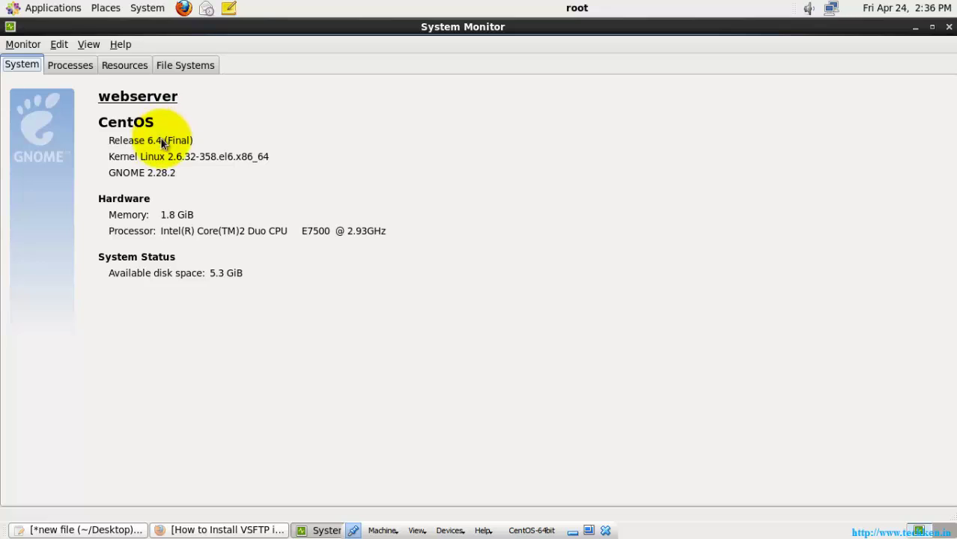
# - Sort the Processes list by % CPU descending, putting gnome-system-monitor on top
pyautogui.click(61, 65)
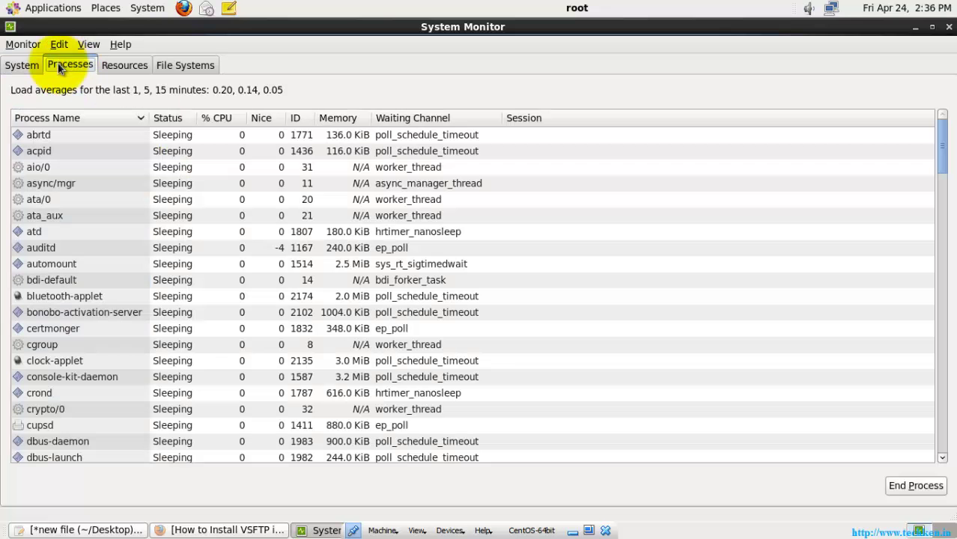
pyautogui.click(182, 251)
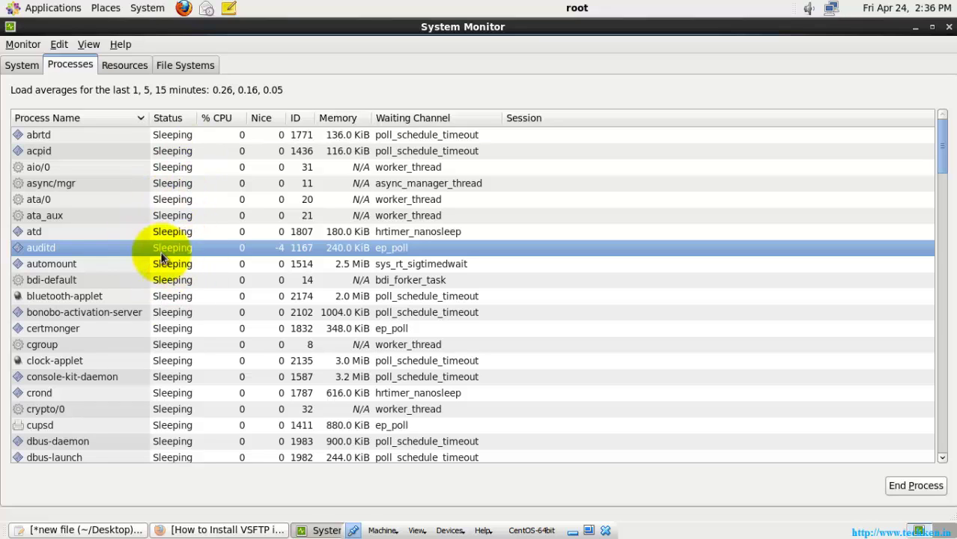
pyautogui.click(218, 120)
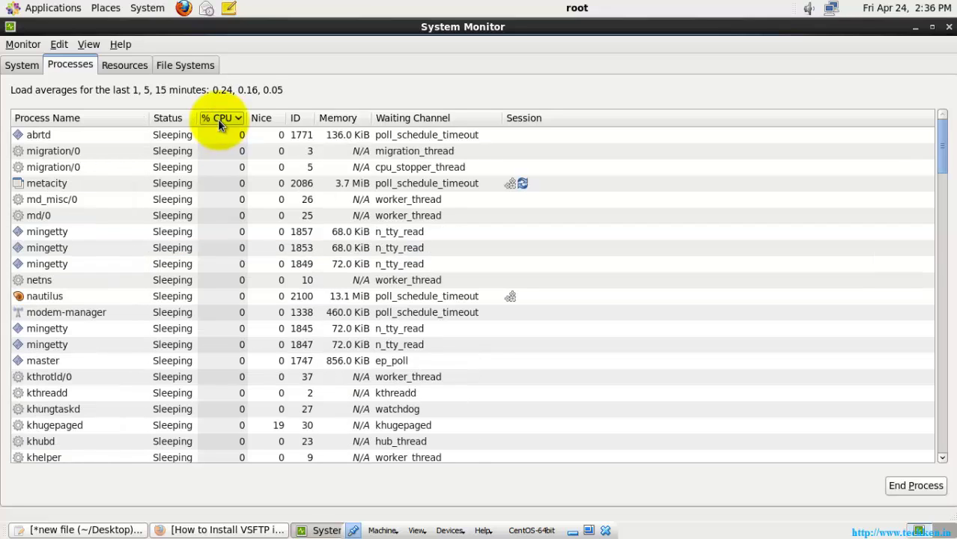
pyautogui.click(218, 119)
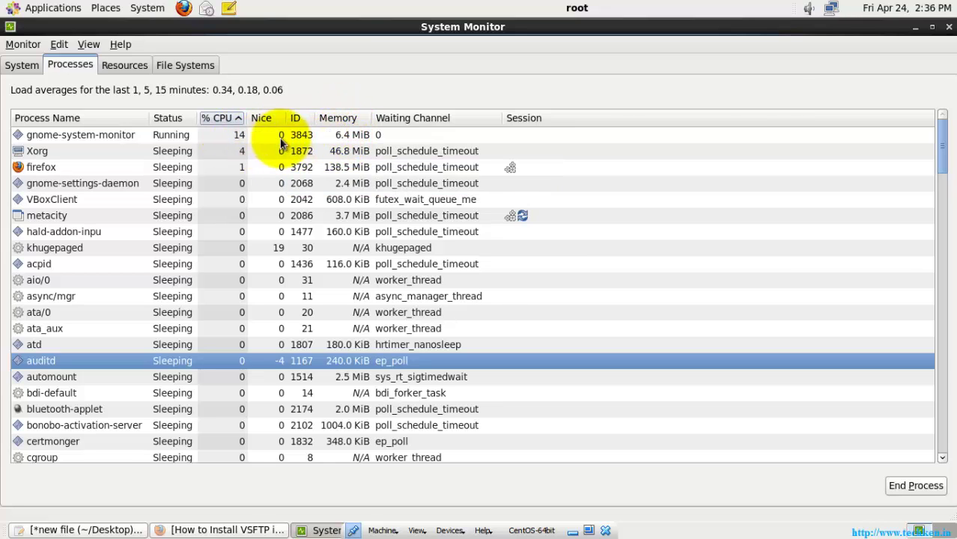
pyautogui.click(308, 137)
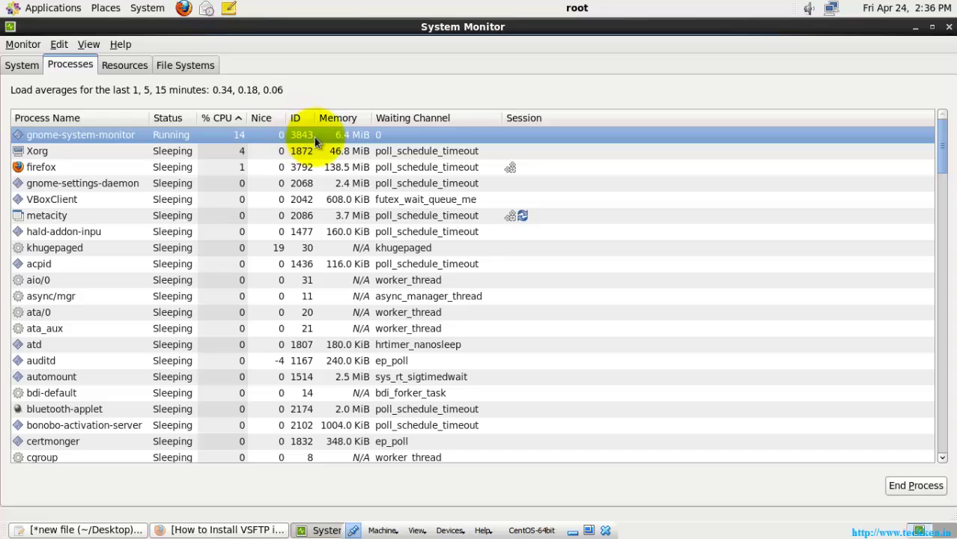
pyautogui.click(439, 328)
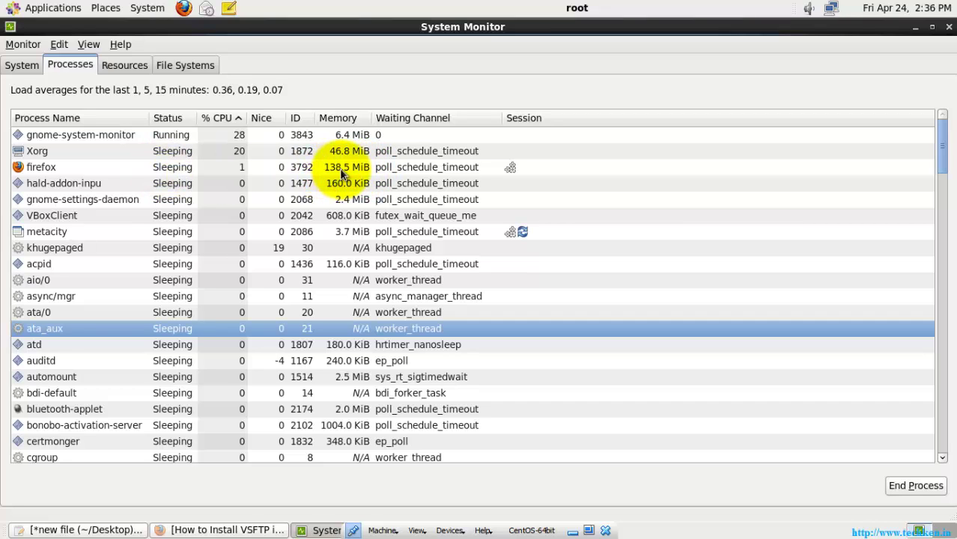
# - Open the firefox process's context menu, then minimize the VM to the Windows desktop
pyautogui.rightClick(65, 167)
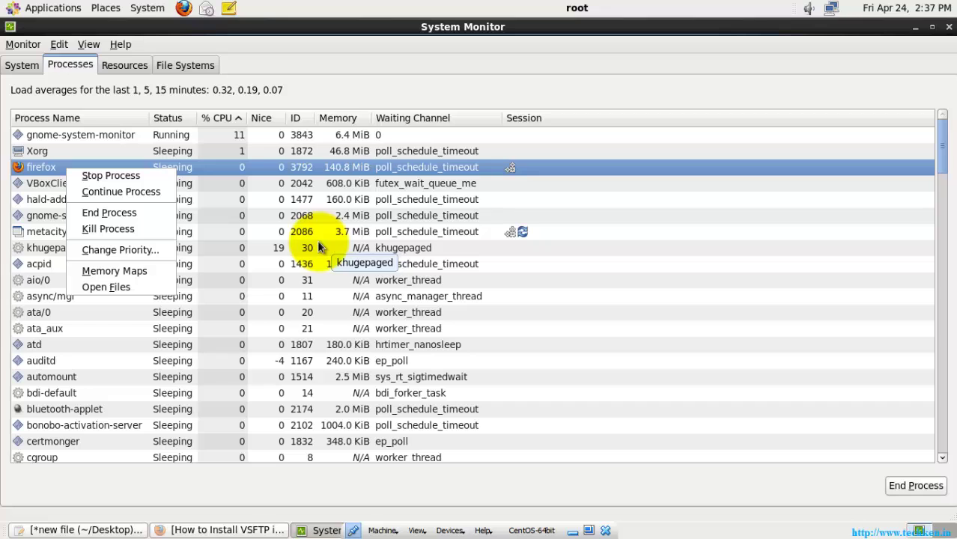
pyautogui.click(570, 532)
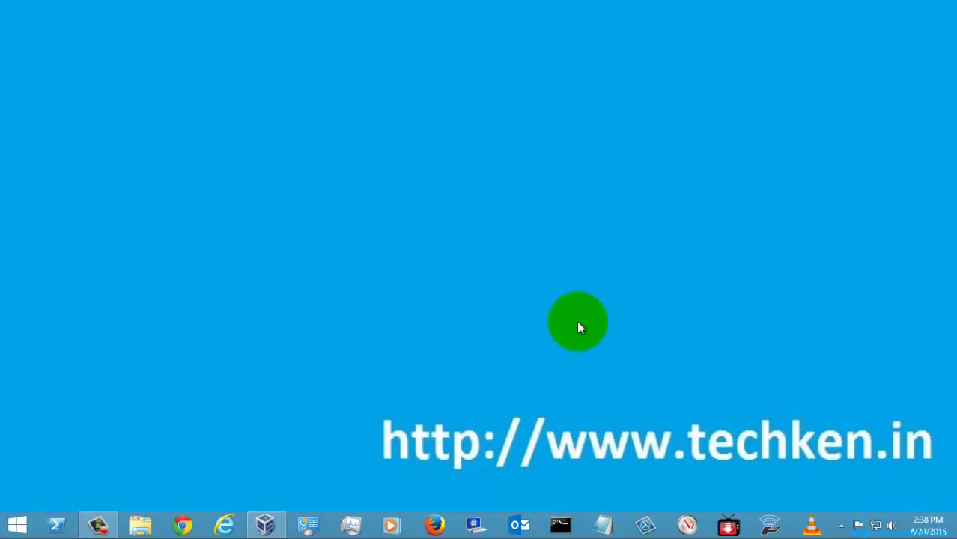
# - Bring the CentOS VM back up with System Monitor listing firefox
pyautogui.click(265, 524)
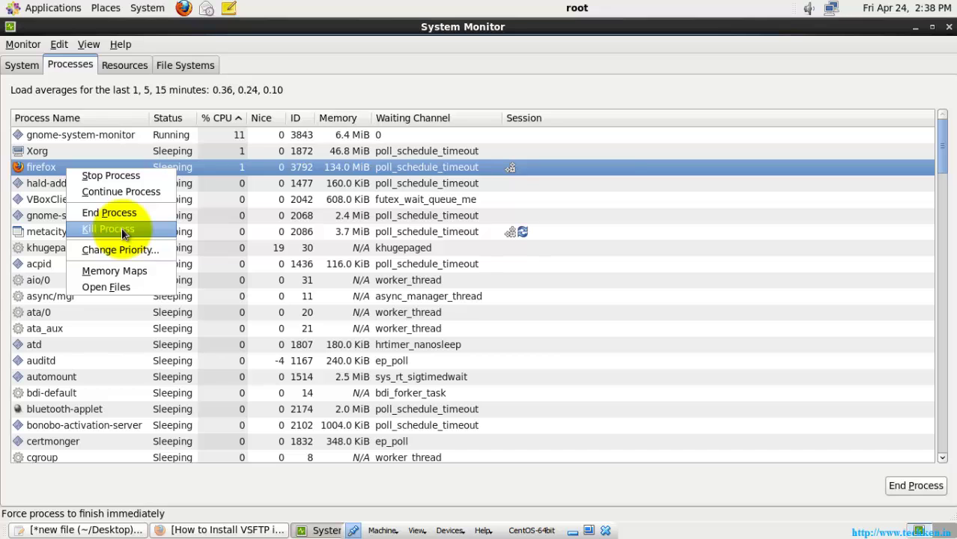
pyautogui.click(118, 247)
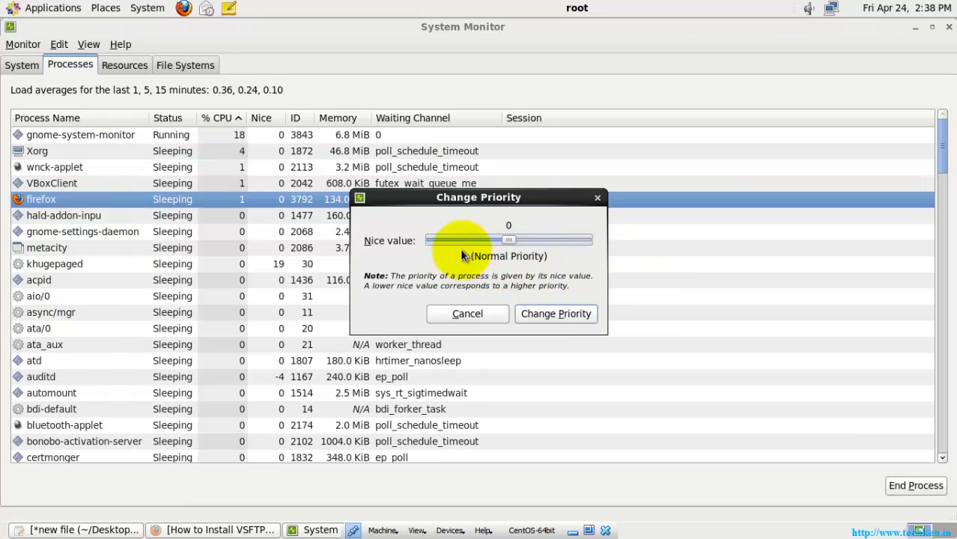
pyautogui.moveTo(505, 239); pyautogui.dragTo(631, 242)
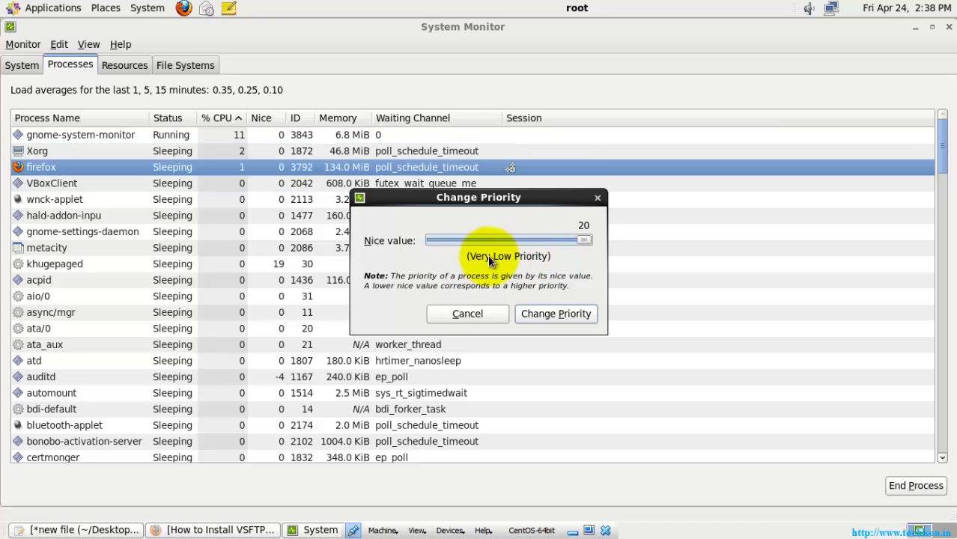
pyautogui.click(472, 315)
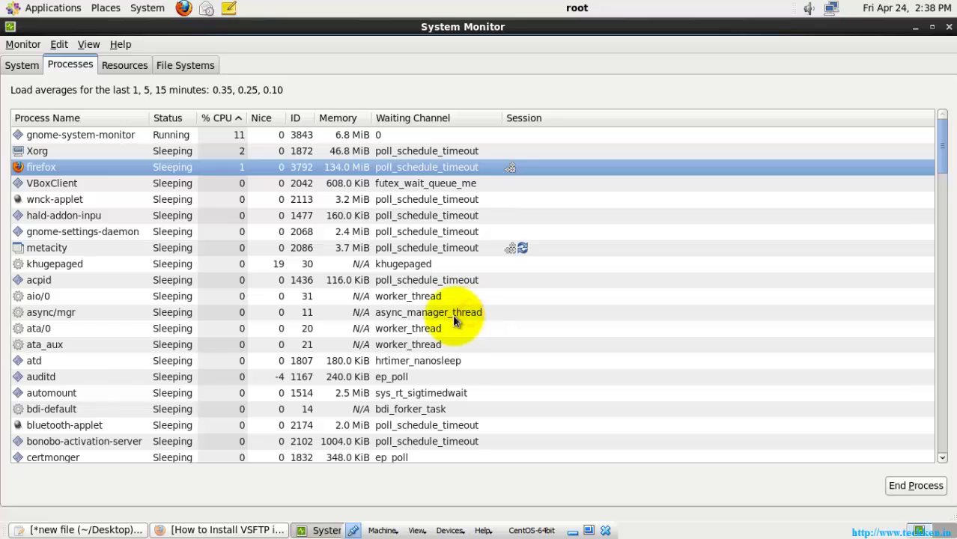
pyautogui.rightClick(89, 168)
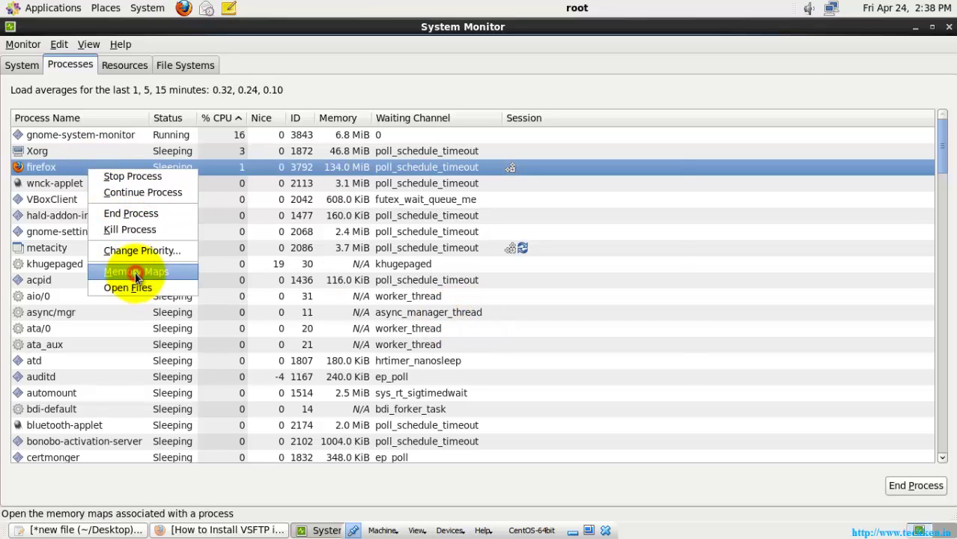
pyautogui.click(135, 273)
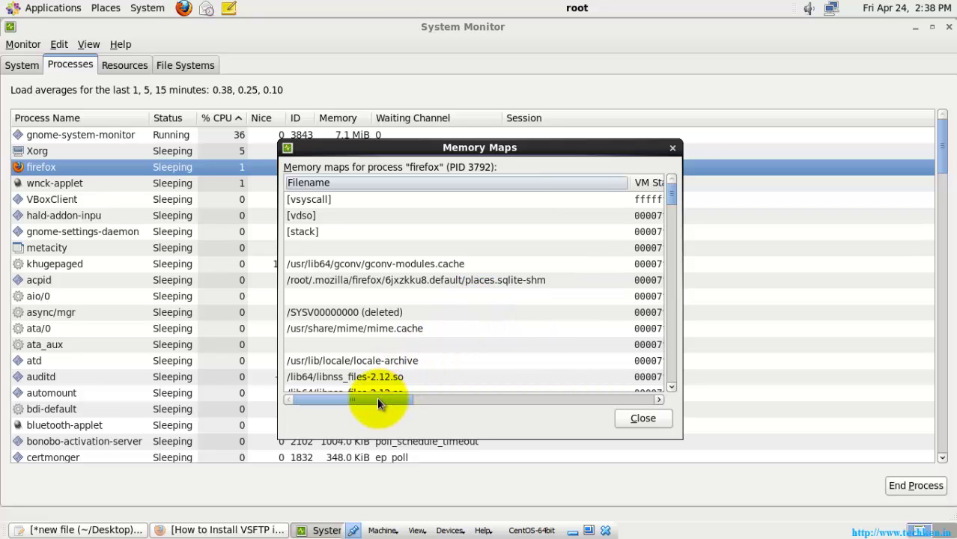
pyautogui.moveTo(378, 401); pyautogui.dragTo(350, 175)
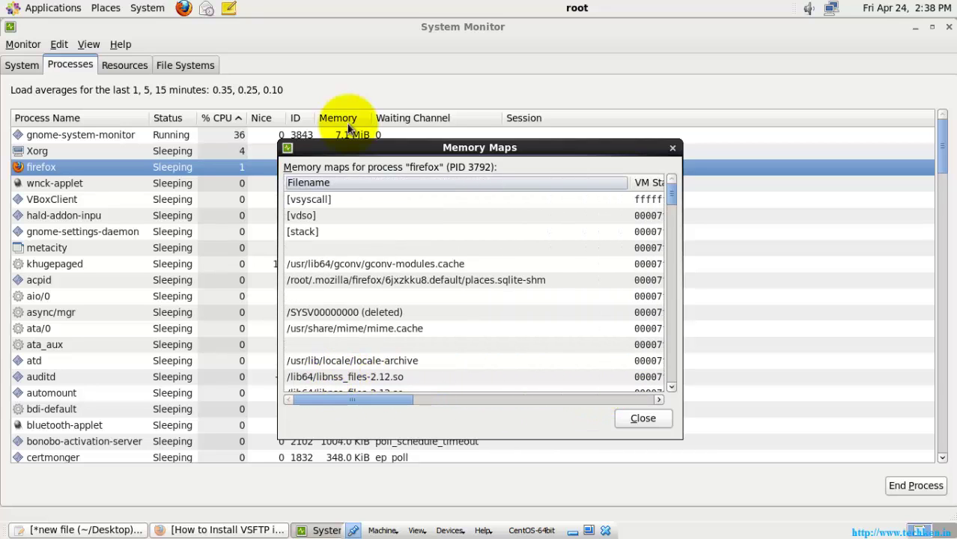
pyautogui.click(638, 418)
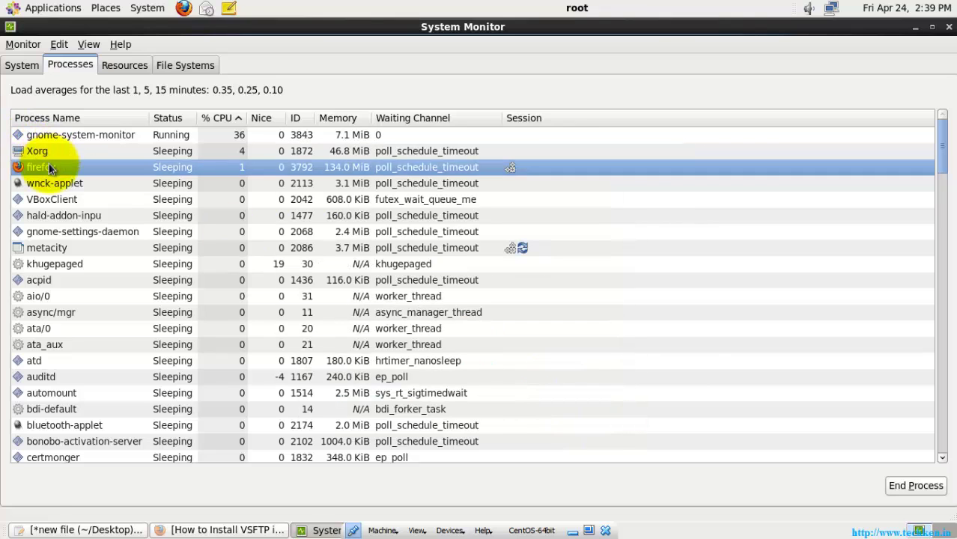
pyautogui.rightClick(50, 164)
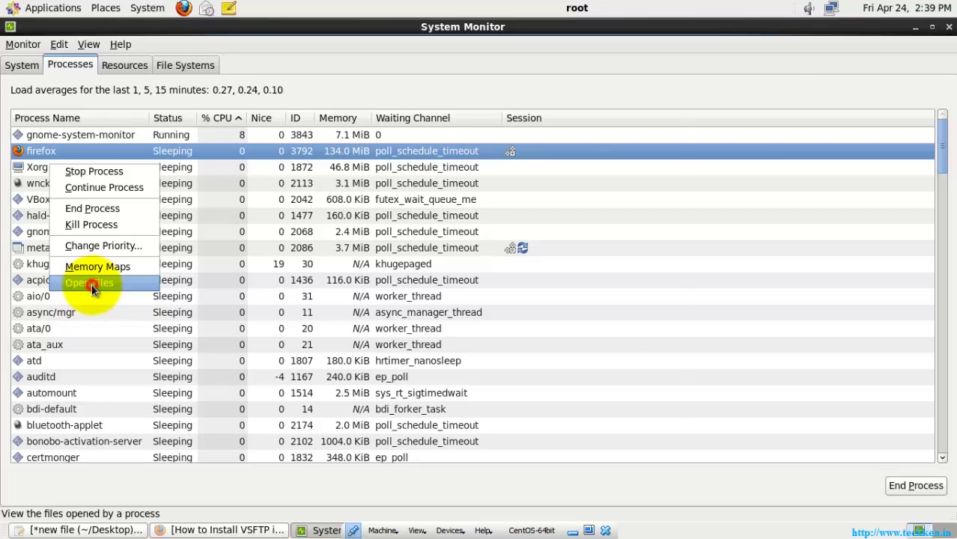
pyautogui.click(92, 284)
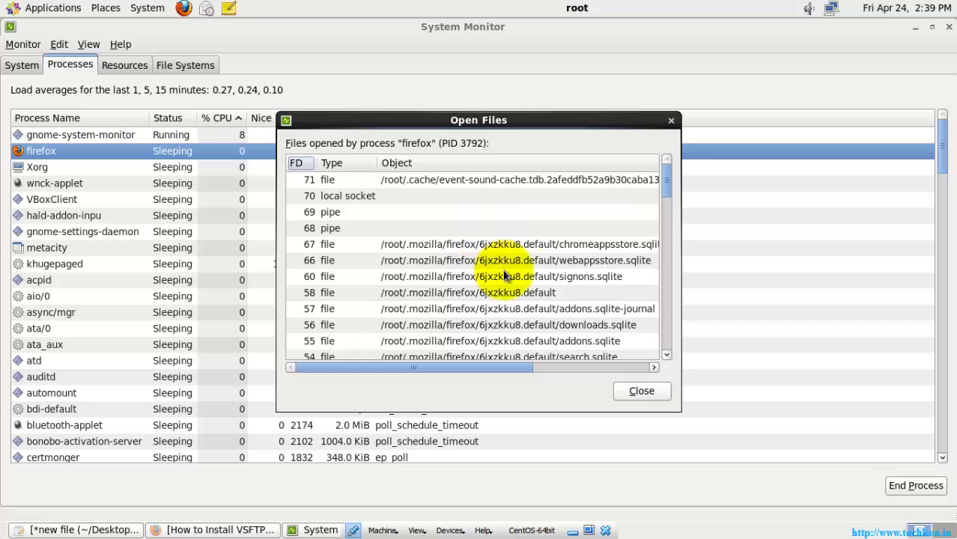
pyautogui.moveTo(666, 181); pyautogui.dragTo(671, 359)
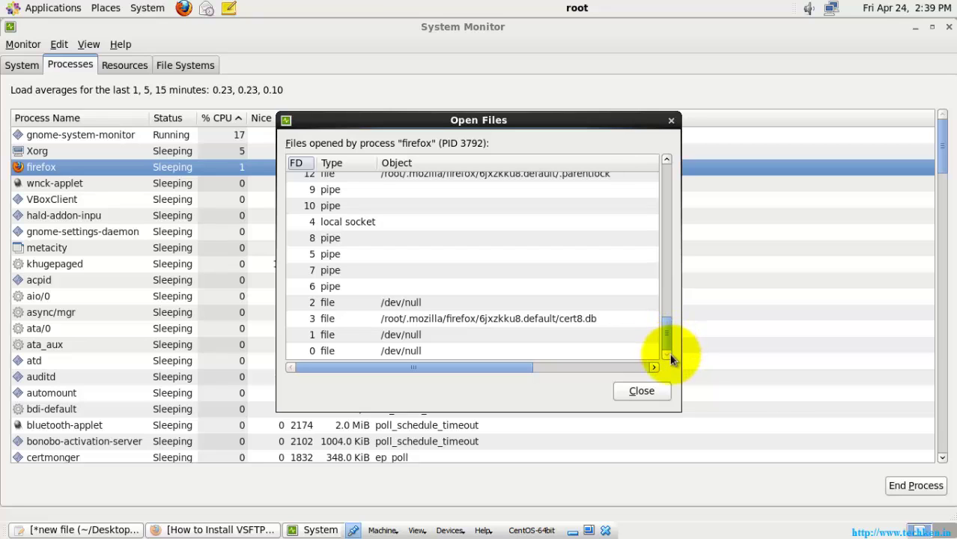
pyautogui.click(642, 392)
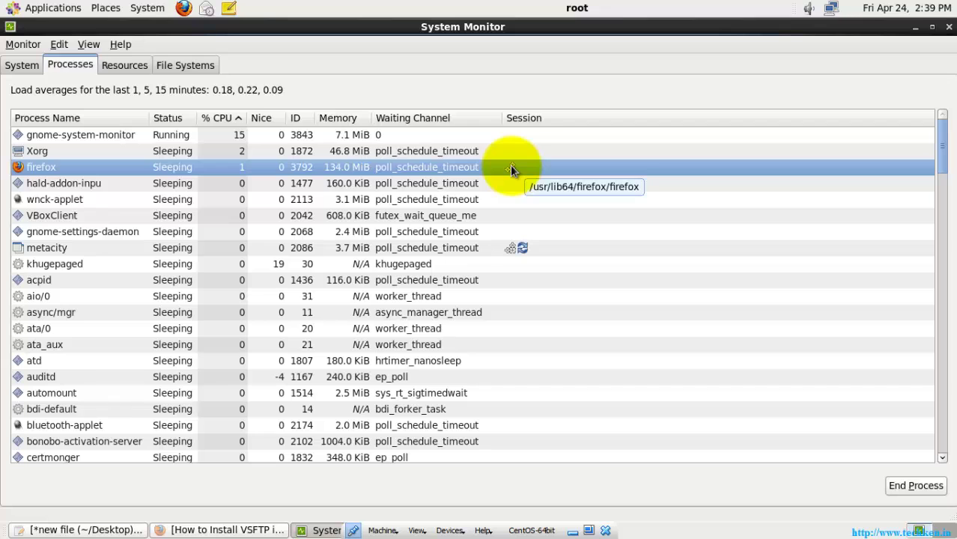
# - Switch to the Resources tab to view CPU, memory/swap and network history
pyautogui.click(126, 66)
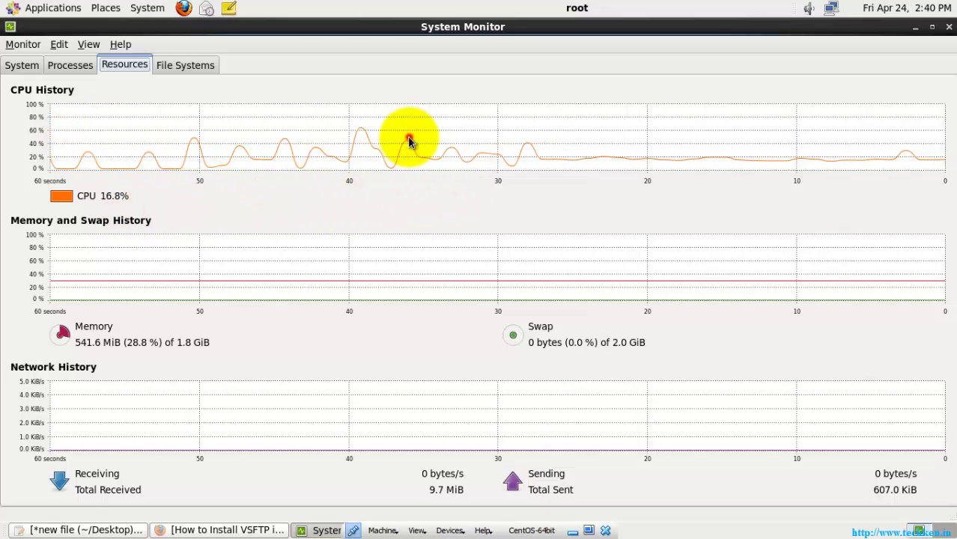
# - Make the CPU history colour blue; open and cancel the Memory and Receiving pickers
pyautogui.click(63, 199)
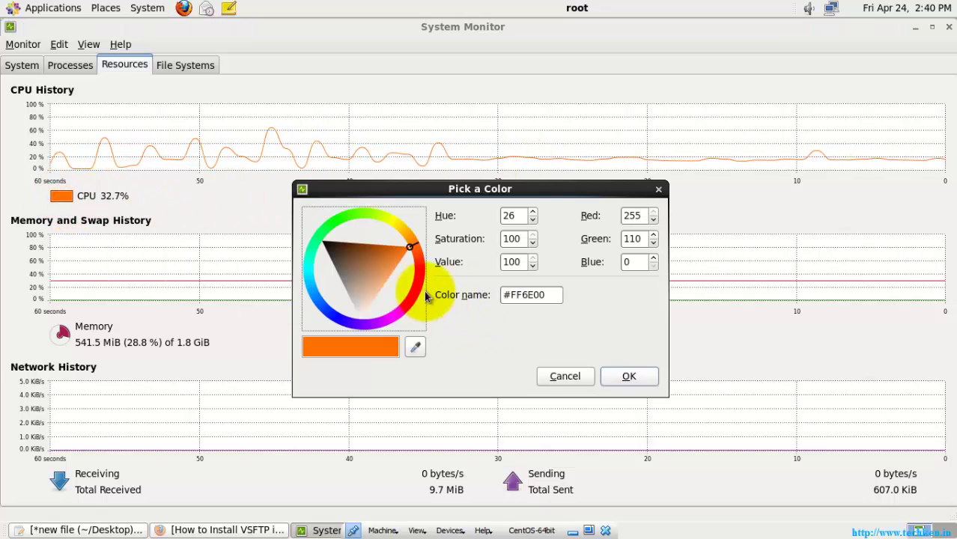
pyautogui.click(333, 317)
pyautogui.click(627, 379)
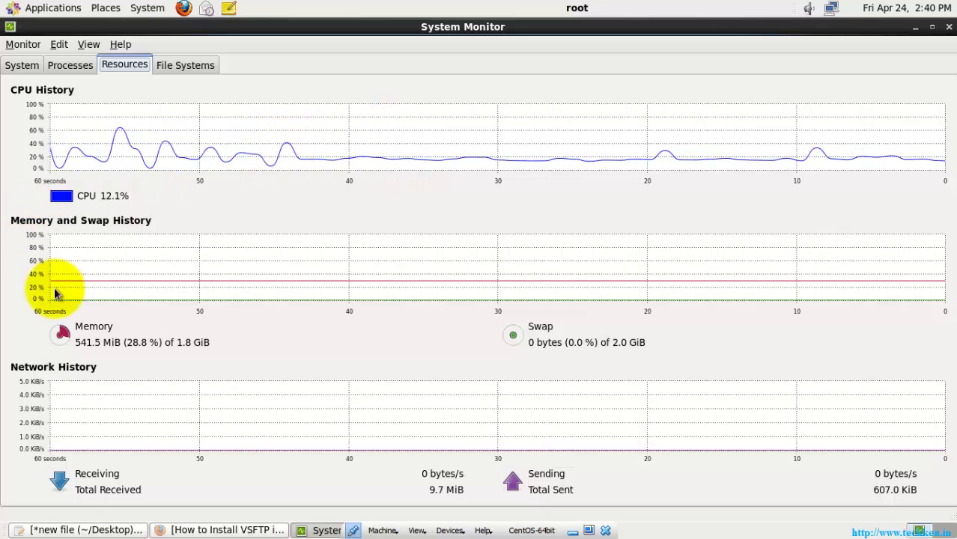
pyautogui.click(62, 332)
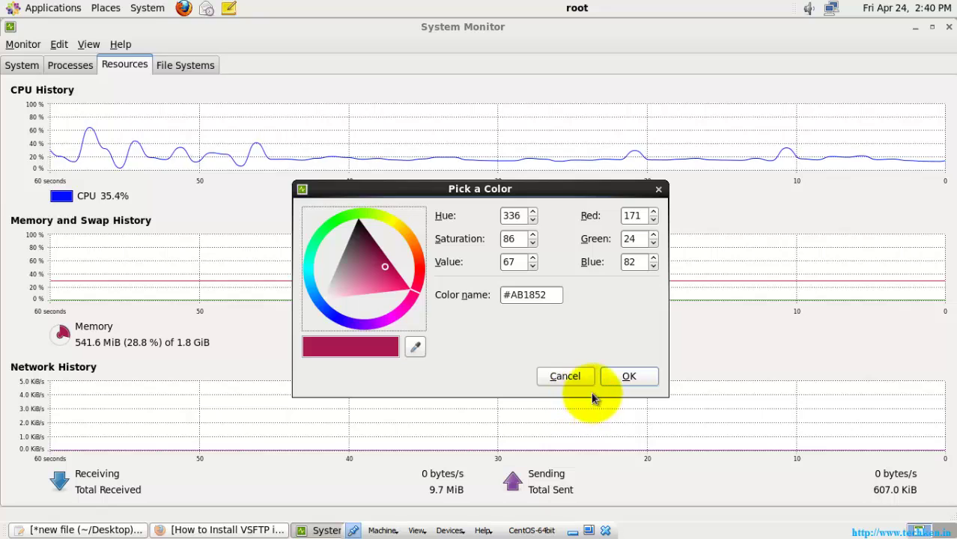
pyautogui.click(565, 377)
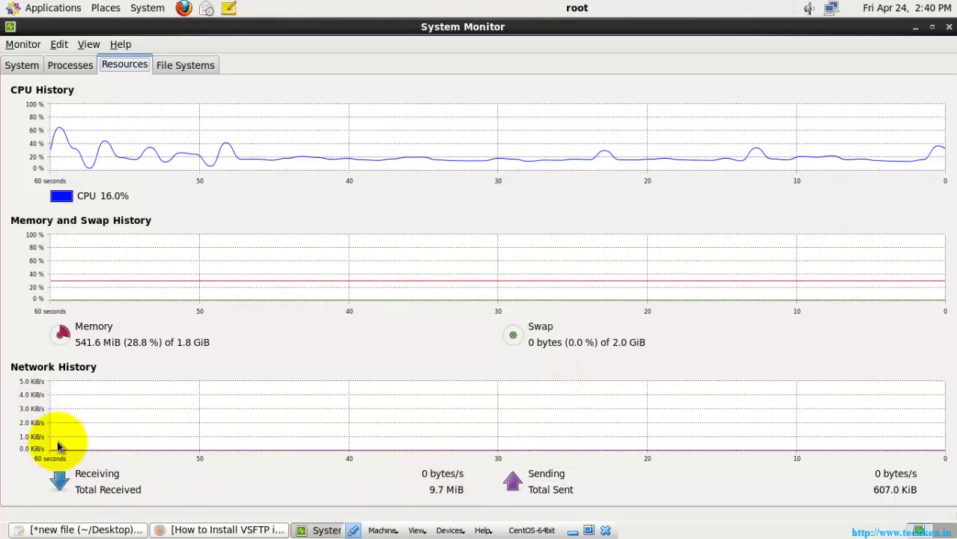
pyautogui.click(59, 480)
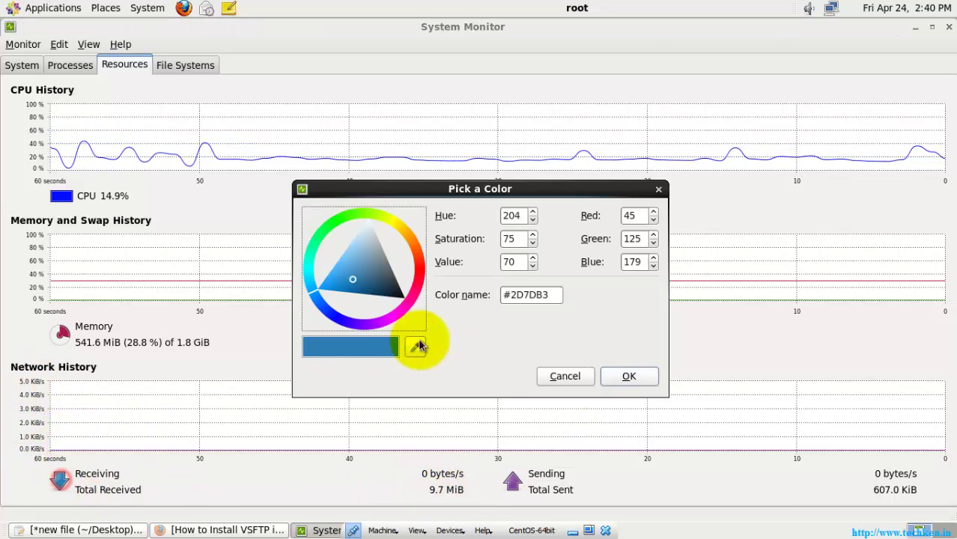
pyautogui.click(565, 376)
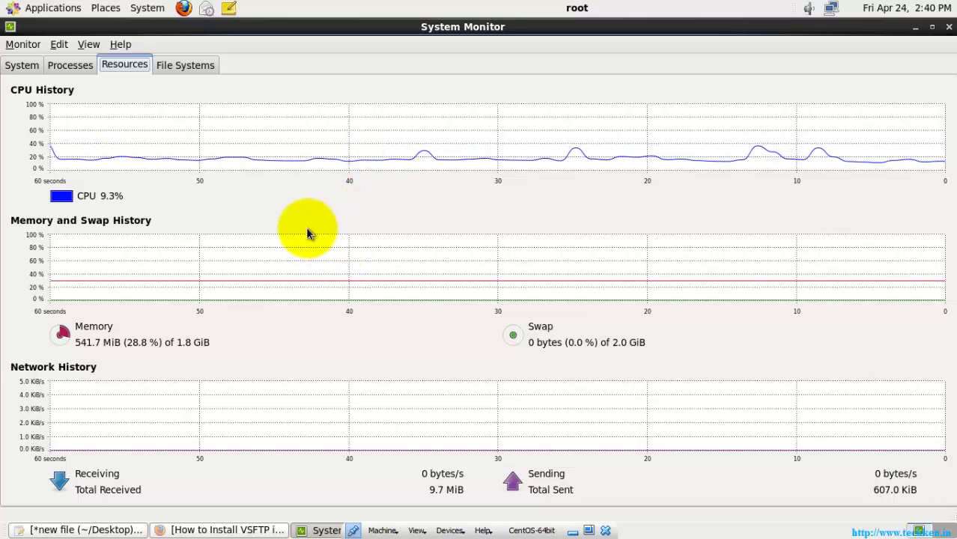
# - Show the File Systems table, widen the Directory column, and select the device rows
pyautogui.click(188, 70)
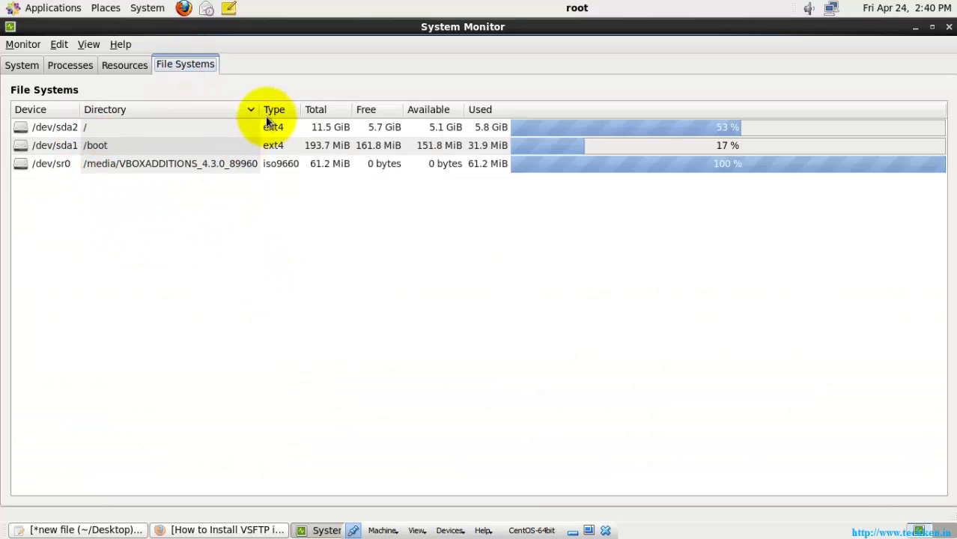
pyautogui.moveTo(260, 109); pyautogui.dragTo(297, 110)
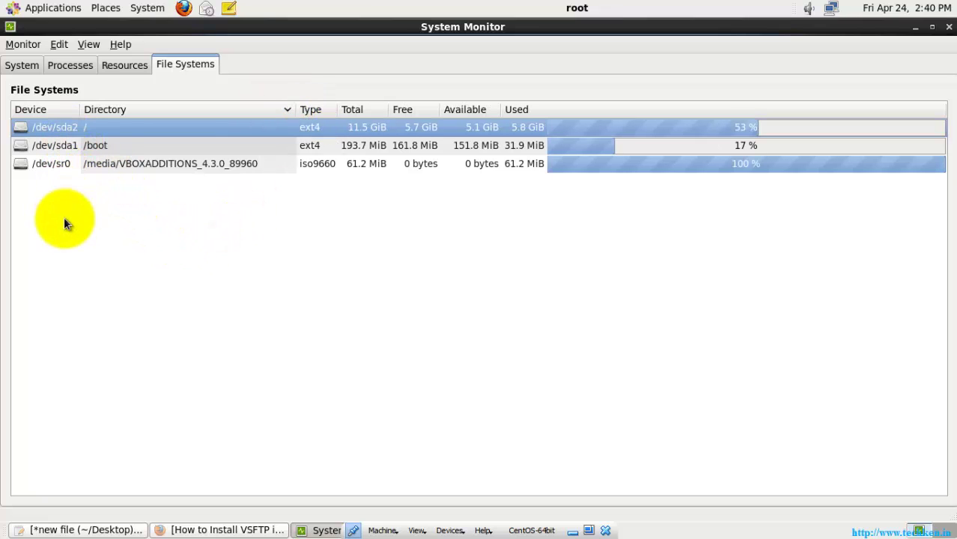
pyautogui.click(71, 166)
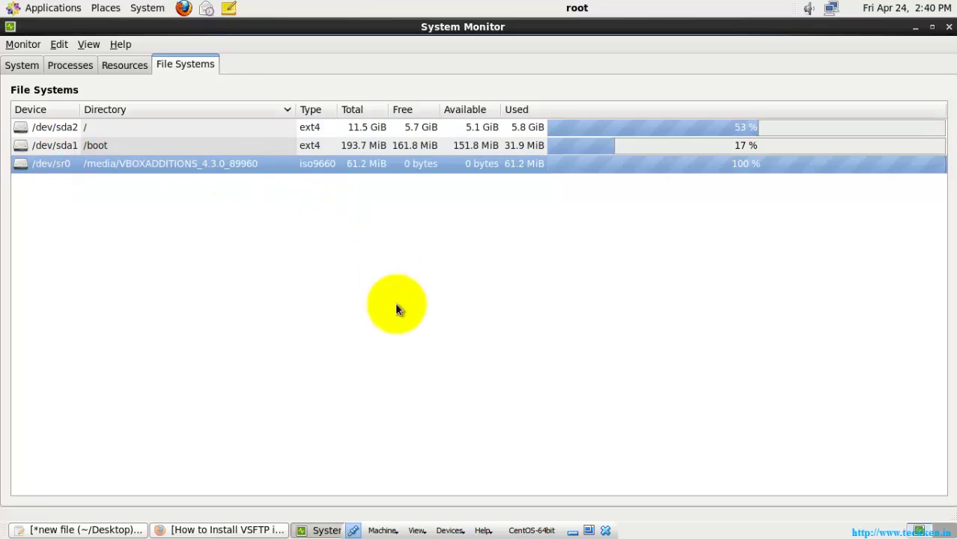
pyautogui.click(56, 129)
pyautogui.click(67, 145)
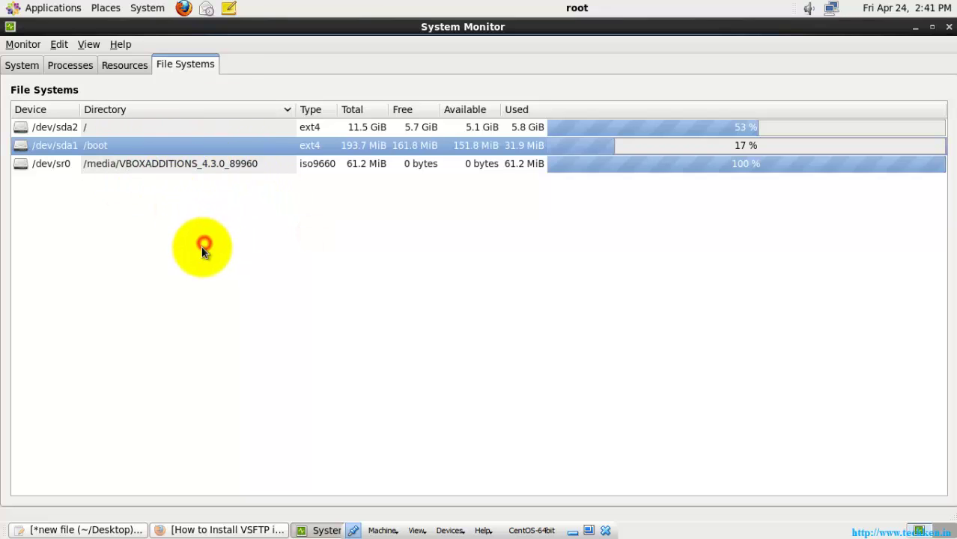
# - Reselect /dev/sda2, /dev/sda1 and /dev/sr0, then minimize System Monitor to the desktop
pyautogui.click(94, 129)
pyautogui.click(102, 146)
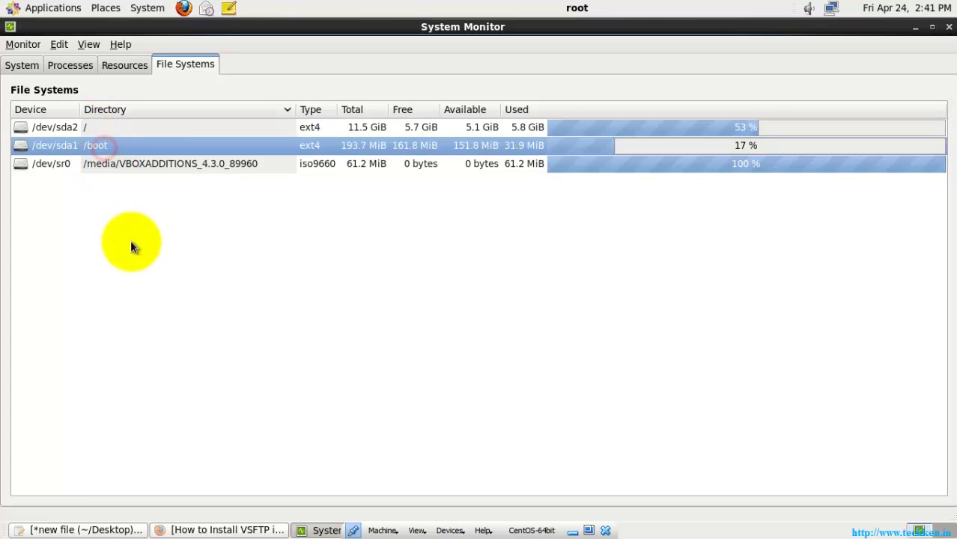
pyautogui.click(147, 164)
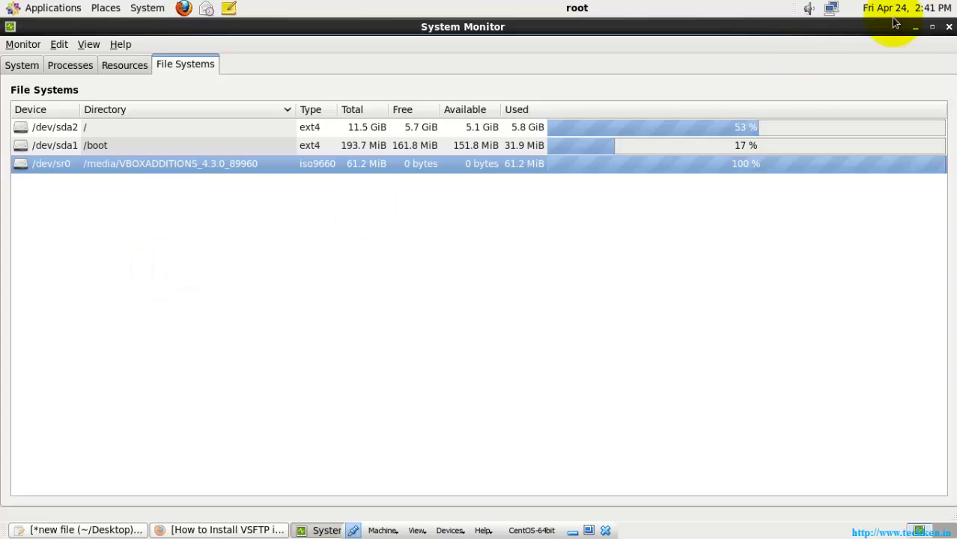
pyautogui.click(916, 28)
# - Eject the VBOXADDITIONS disc from the desktop
pyautogui.click(171, 273)
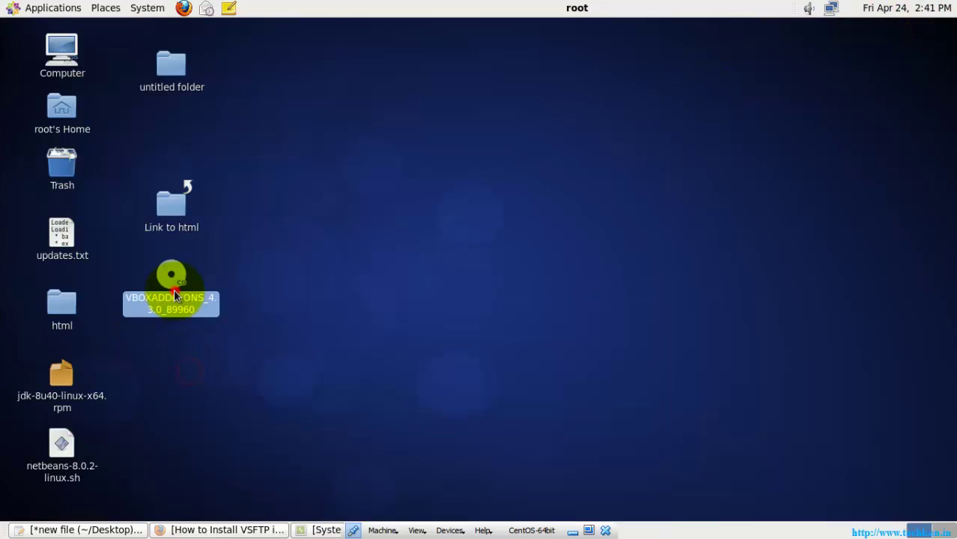
pyautogui.rightClick(174, 280)
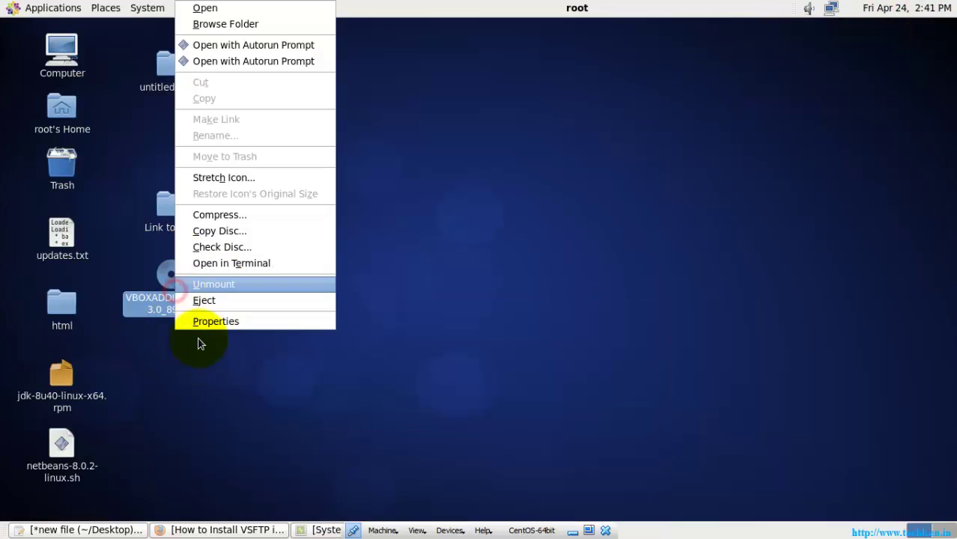
pyautogui.click(216, 298)
pyautogui.click(227, 303)
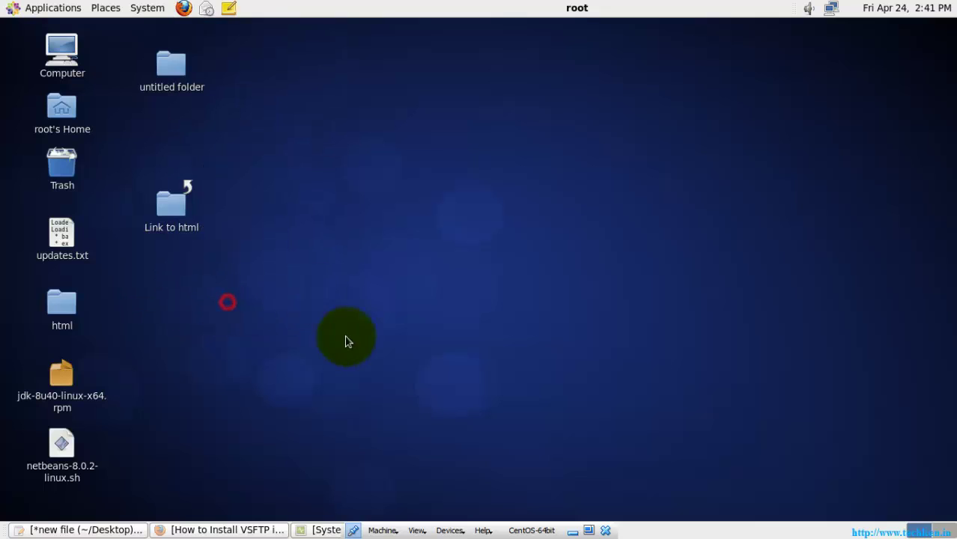
# - Restore System Monitor, select the /dev/sda1 and /dev/sda2 rows, and close the file browser
pyautogui.click(296, 530)
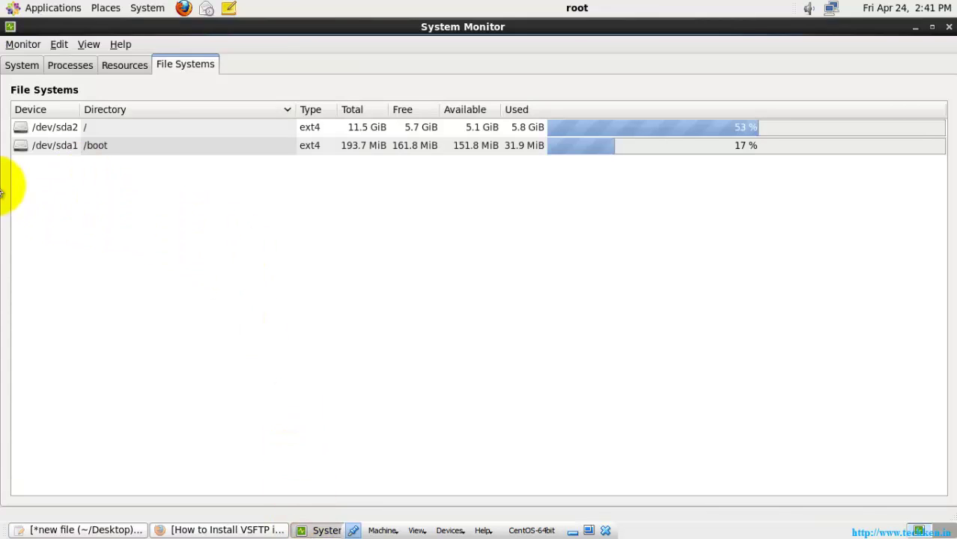
pyautogui.click(66, 148)
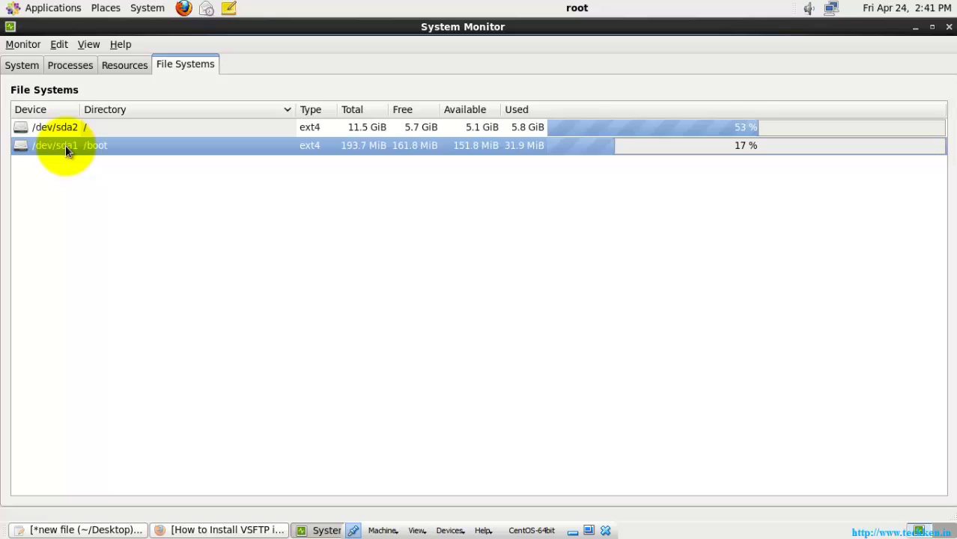
pyautogui.click(66, 126)
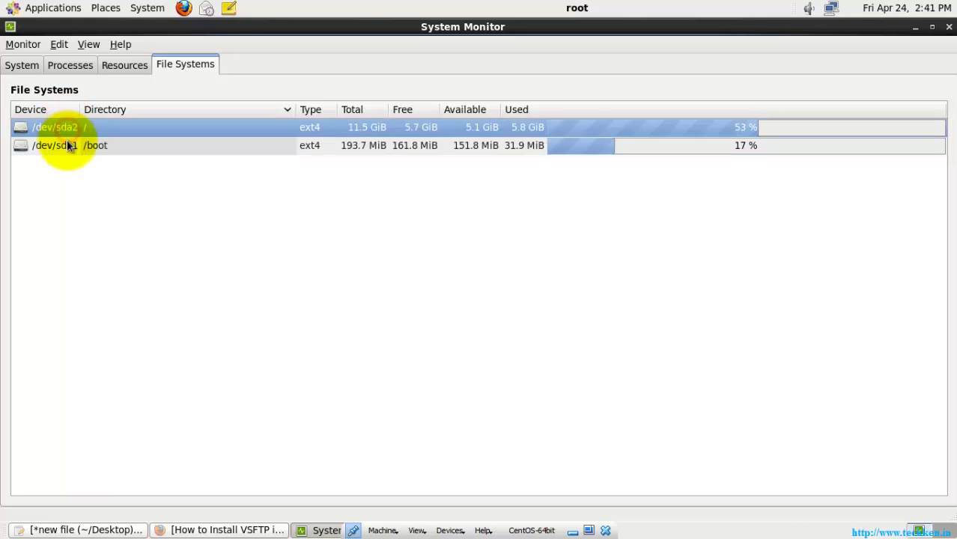
pyautogui.click(949, 30)
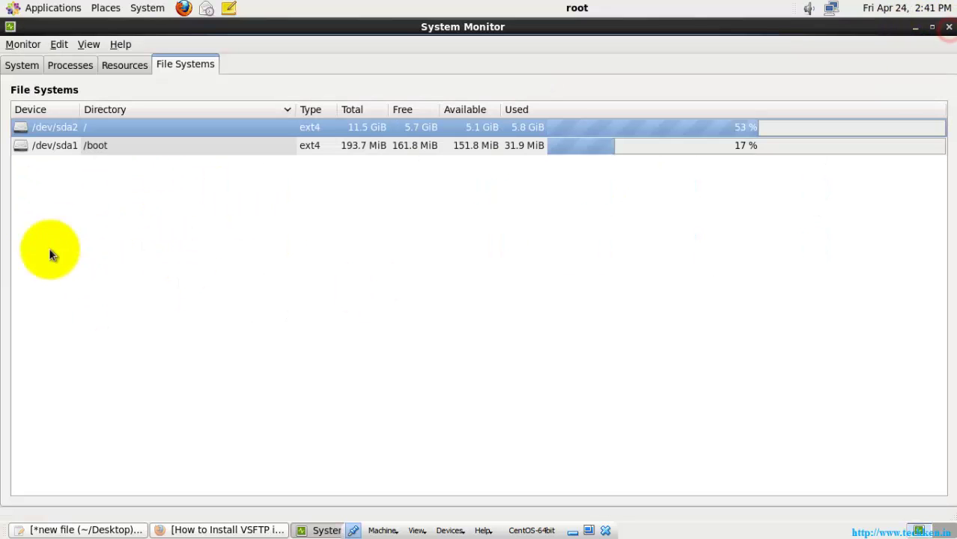
# - Glance at the application menu, then switch to the Processes list
pyautogui.click(23, 45)
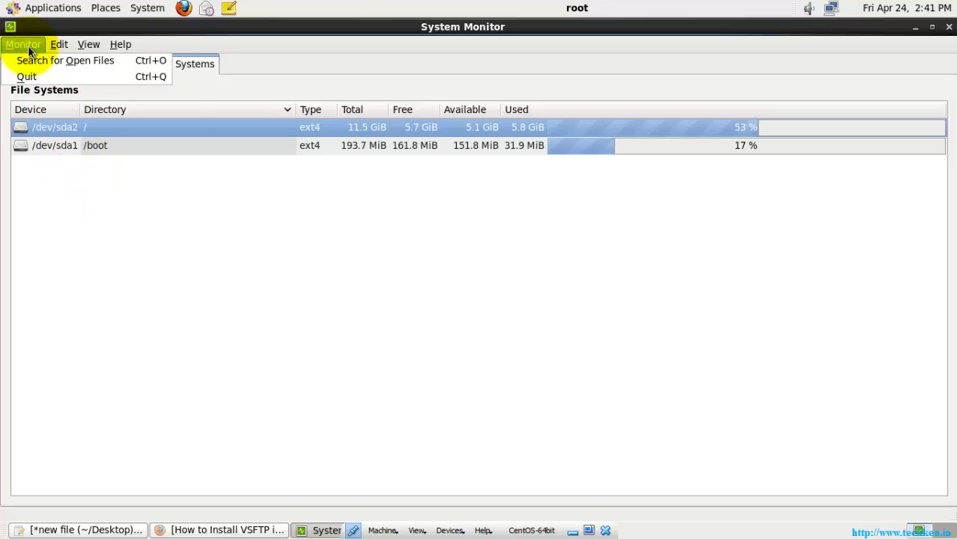
pyautogui.moveTo(58, 46)
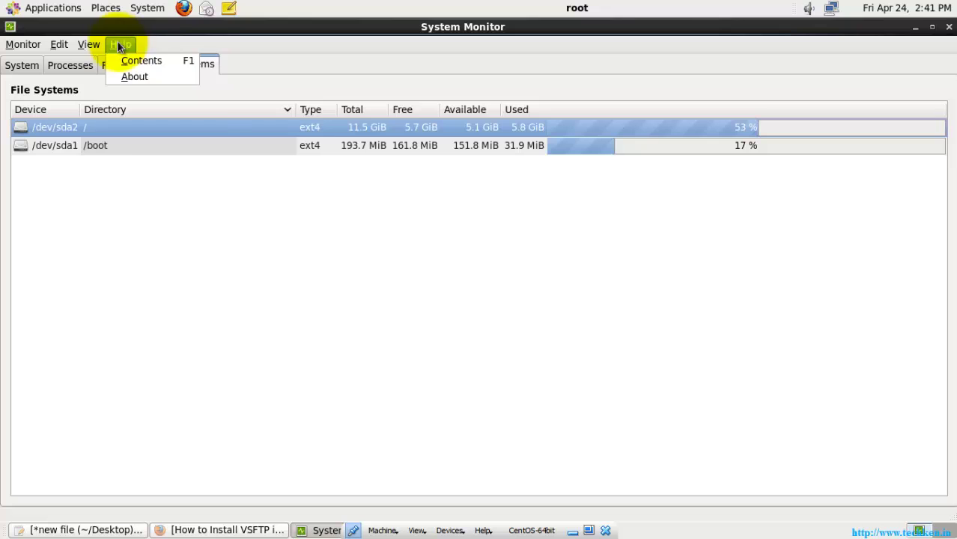
pyautogui.click(77, 234)
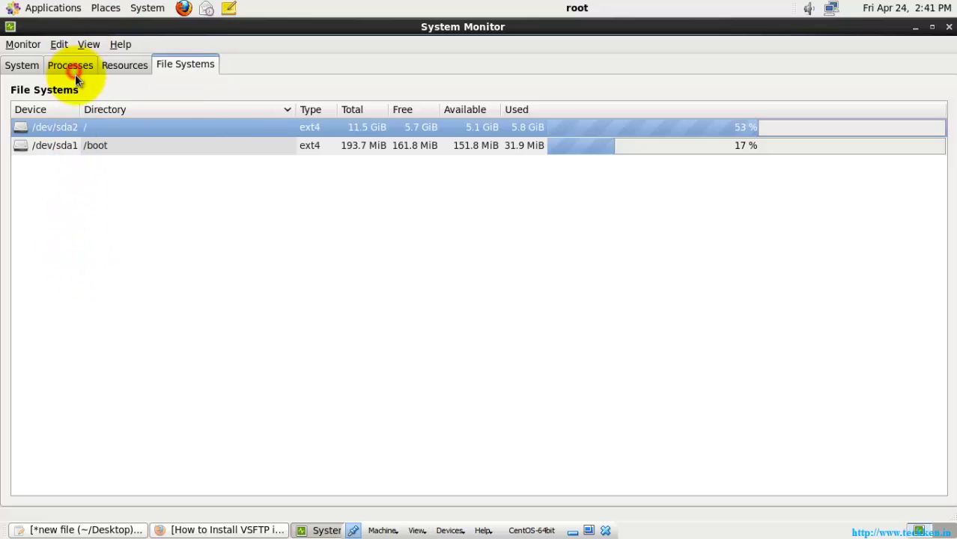
pyautogui.click(71, 68)
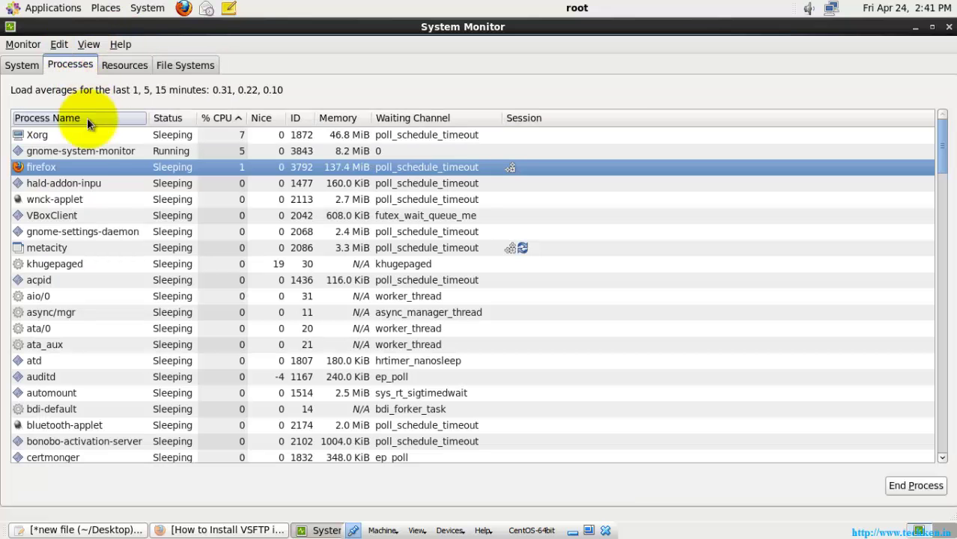
# - Filter the process list to All, then Active, then All Processes again
pyautogui.click(88, 44)
pyautogui.click(108, 78)
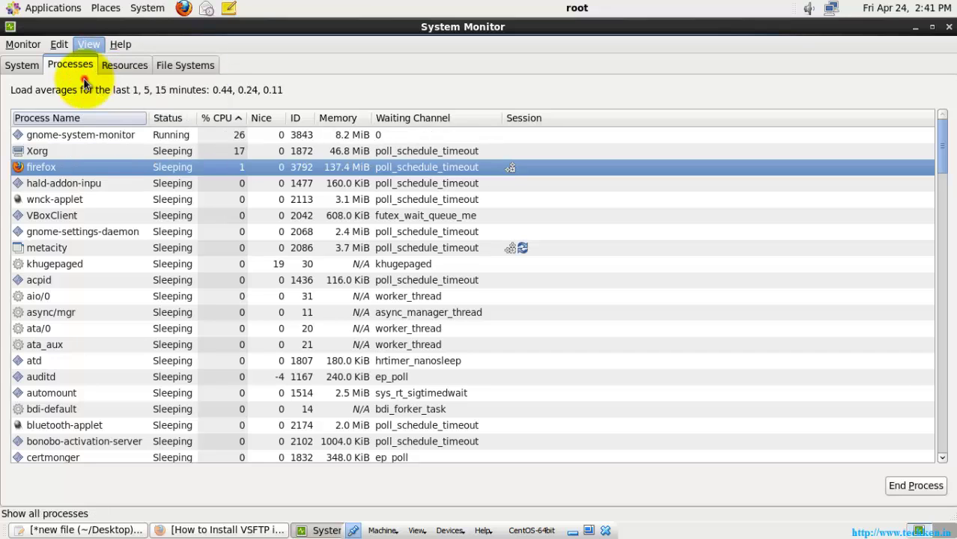
pyautogui.click(88, 45)
pyautogui.click(86, 61)
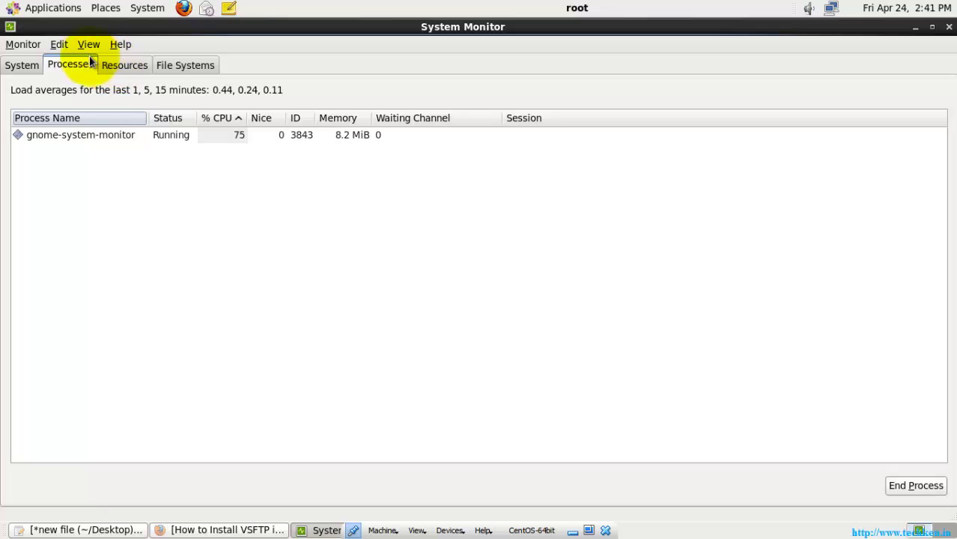
pyautogui.click(89, 44)
pyautogui.click(86, 78)
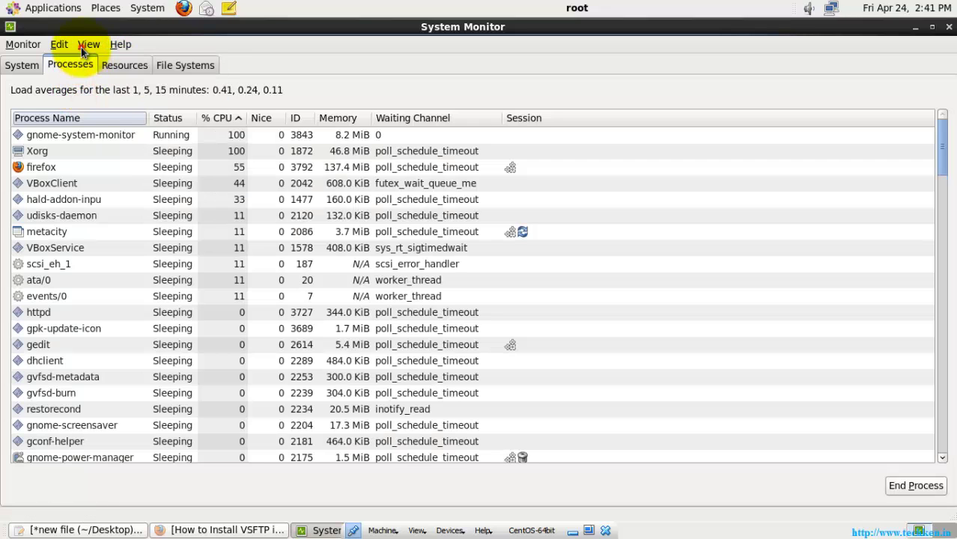
pyautogui.click(86, 46)
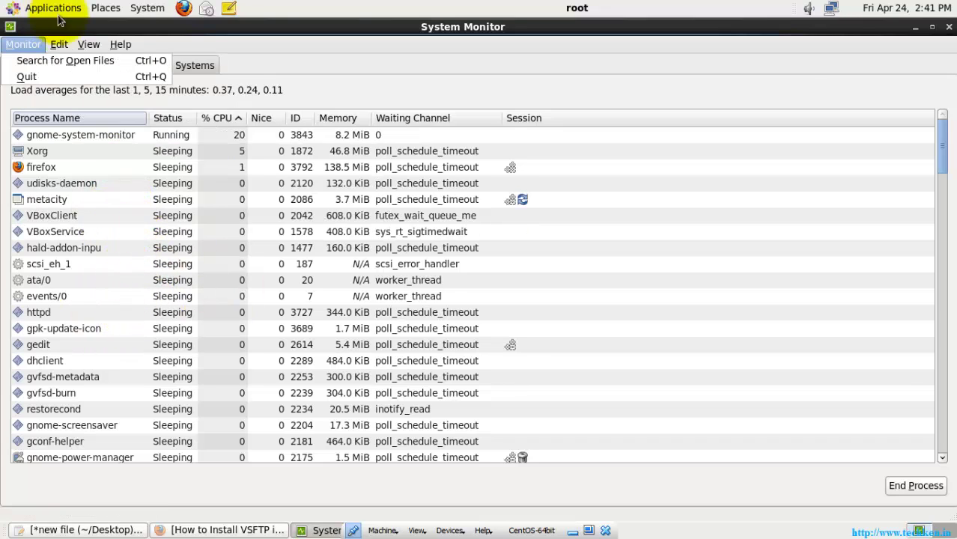
pyautogui.moveTo(62, 47)
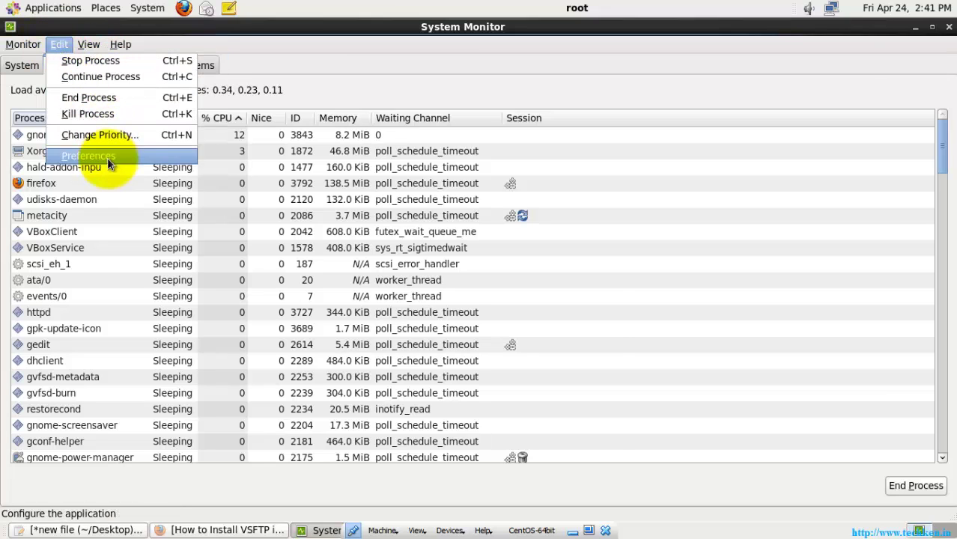
# - In Preferences, add Command Line and Virtual Memory columns to the process list
pyautogui.click(109, 157)
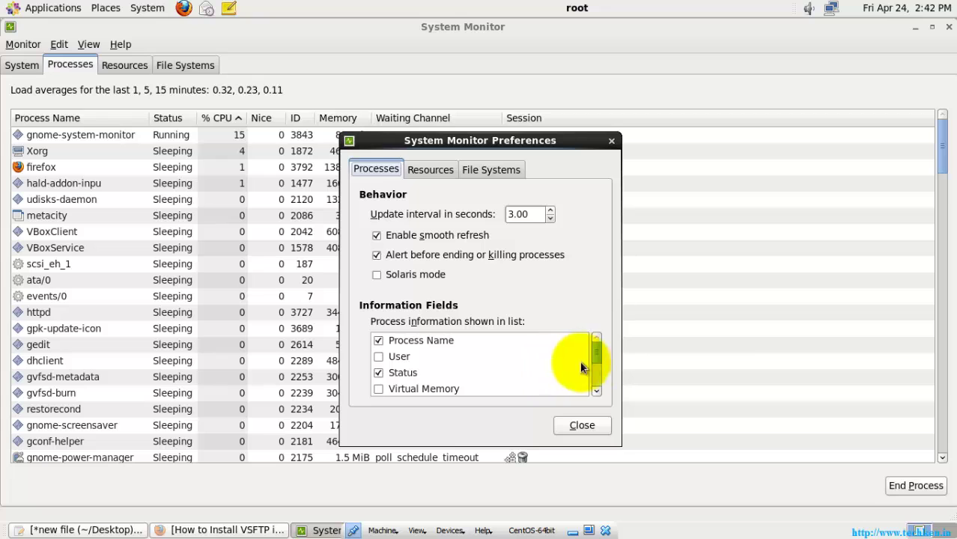
pyautogui.moveTo(595, 358)
pyautogui.mouseDown()
pyautogui.moveTo(597, 388)
pyautogui.moveTo(595, 366)
pyautogui.moveTo(588, 373)
pyautogui.mouseUp()
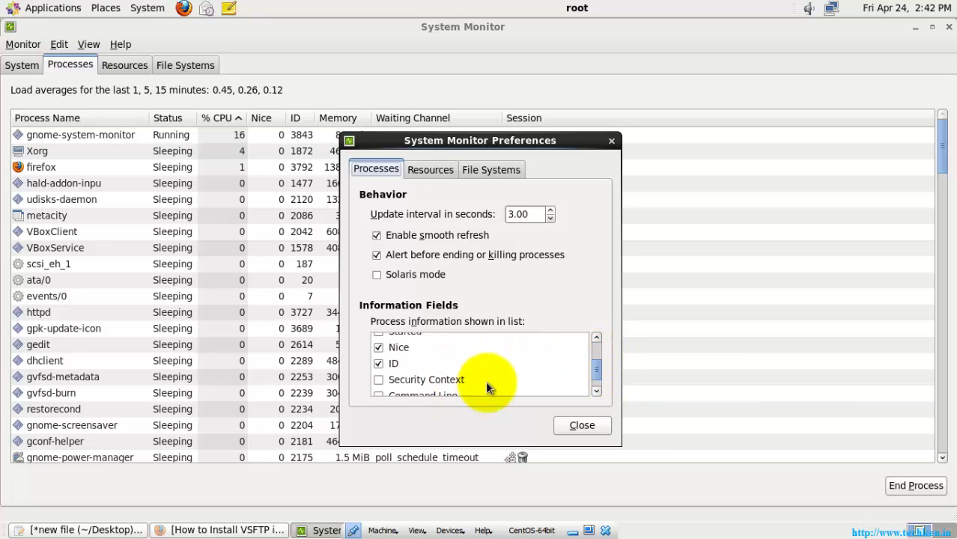
pyautogui.scroll(2, 595, 372)
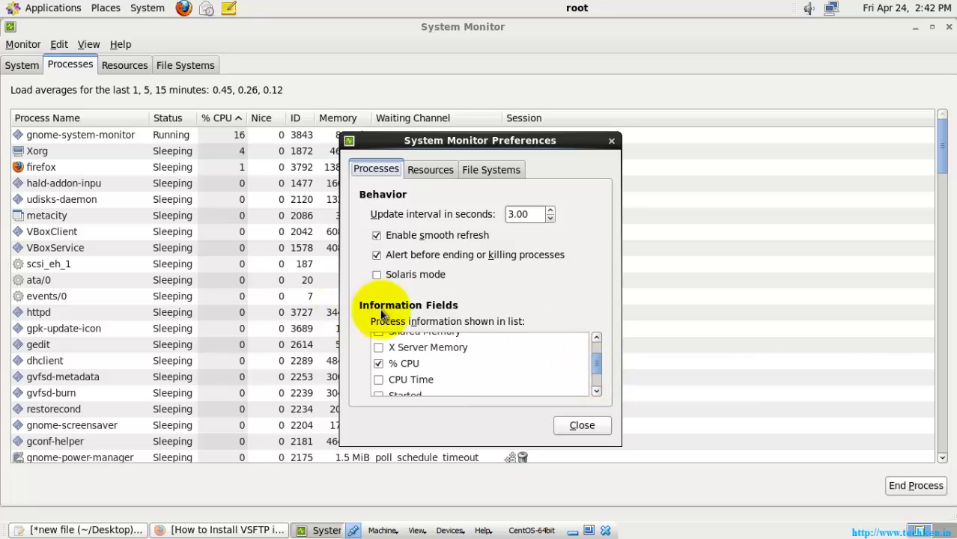
pyautogui.moveTo(595, 364)
pyautogui.mouseDown()
pyautogui.moveTo(595, 374)
pyautogui.moveTo(588, 359)
pyautogui.mouseUp()
pyautogui.click(378, 368)
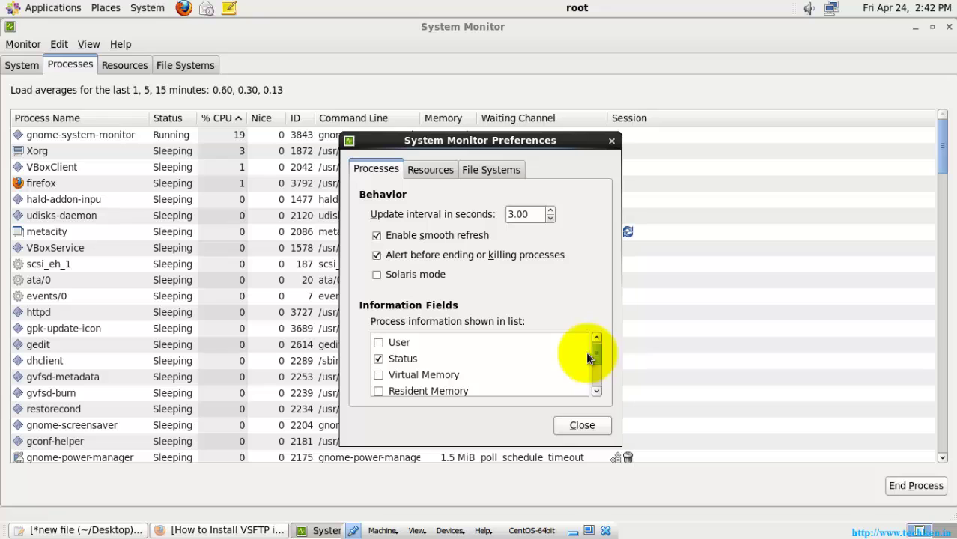
pyautogui.click(379, 374)
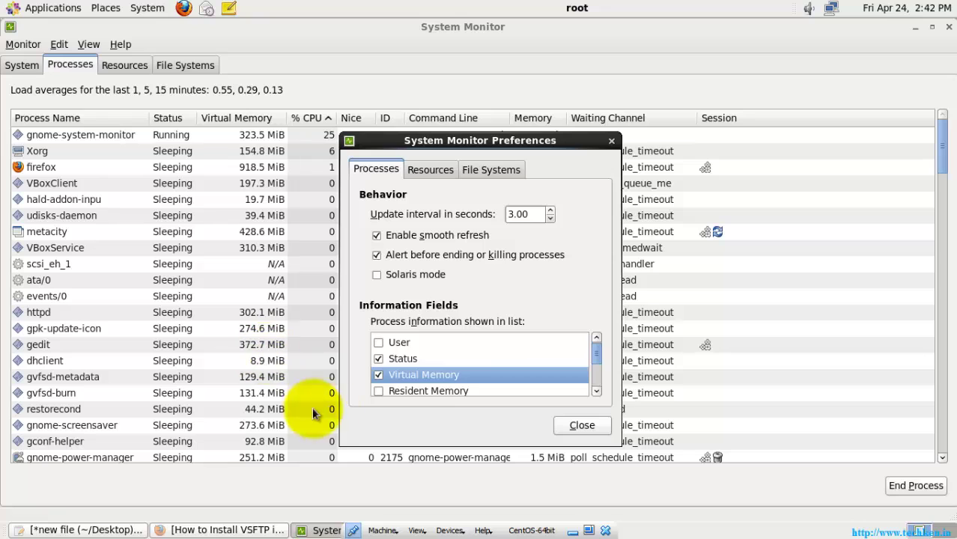
# - Turn on Show network speed in bits under Resources and close Preferences
pyautogui.click(430, 171)
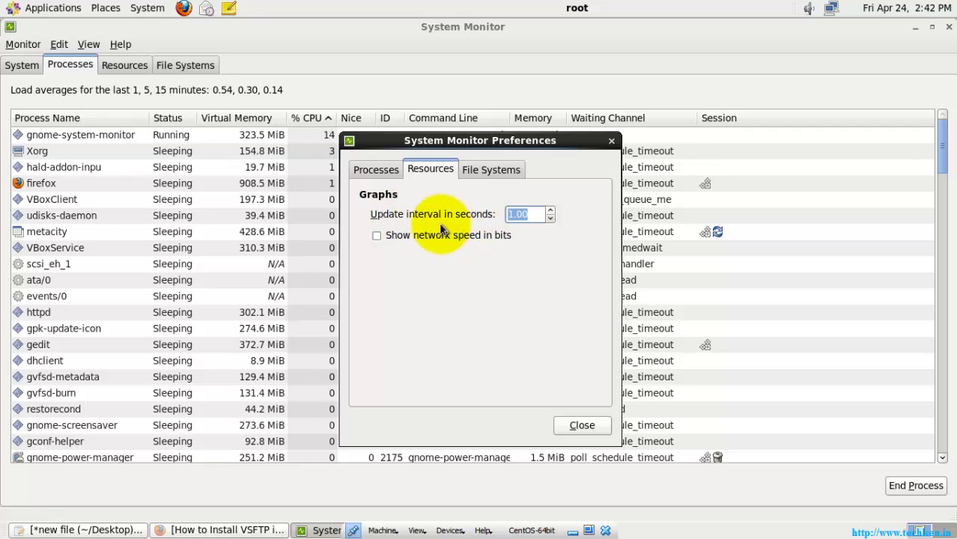
pyautogui.click(488, 171)
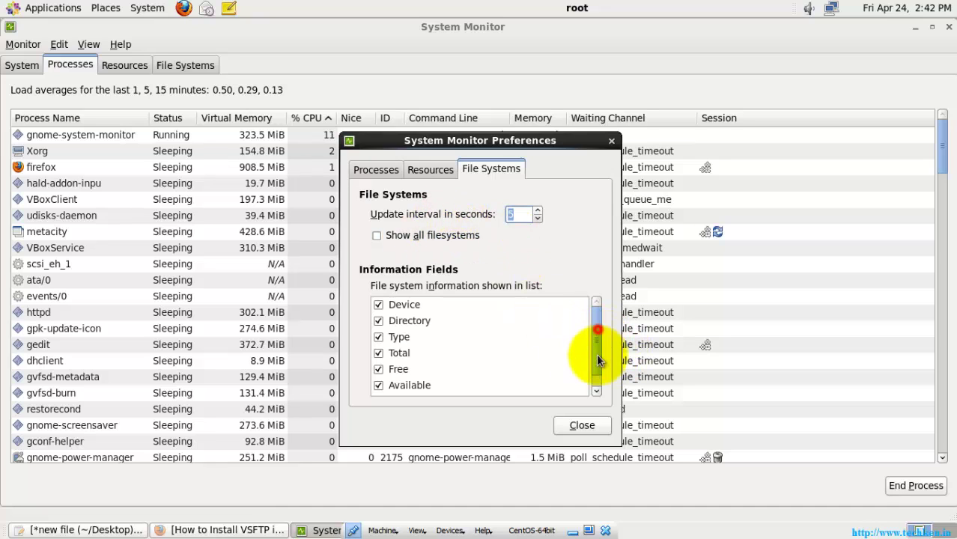
pyautogui.moveTo(599, 360); pyautogui.dragTo(599, 365)
pyautogui.click(429, 169)
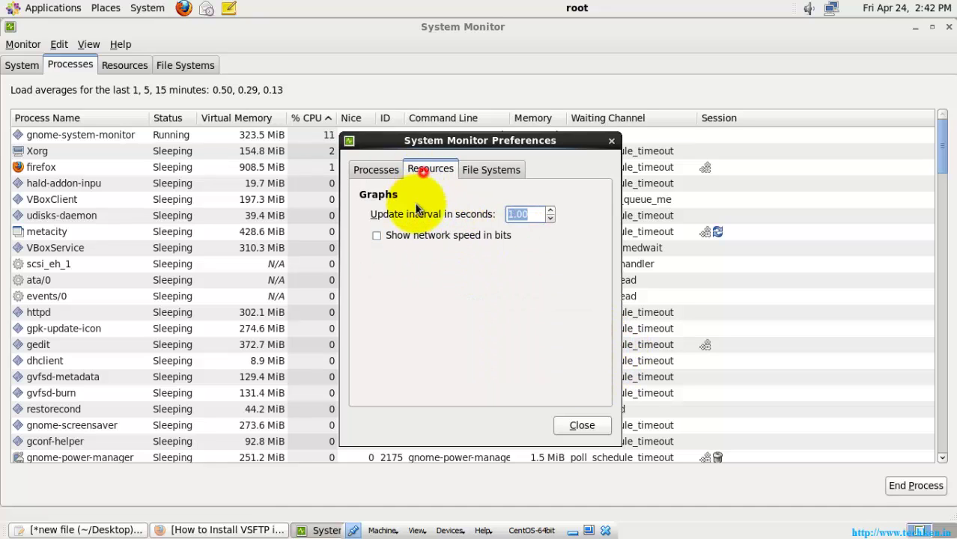
pyautogui.click(377, 235)
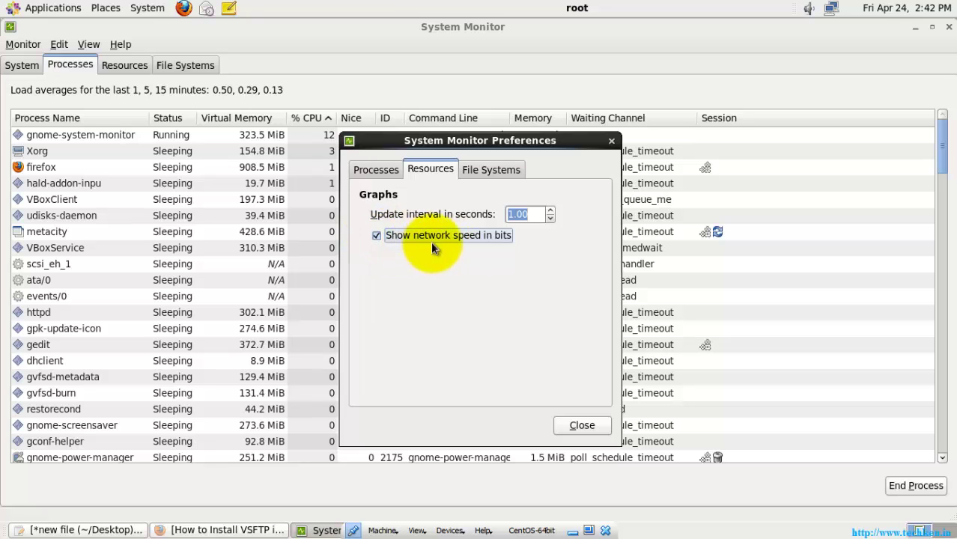
pyautogui.click(582, 425)
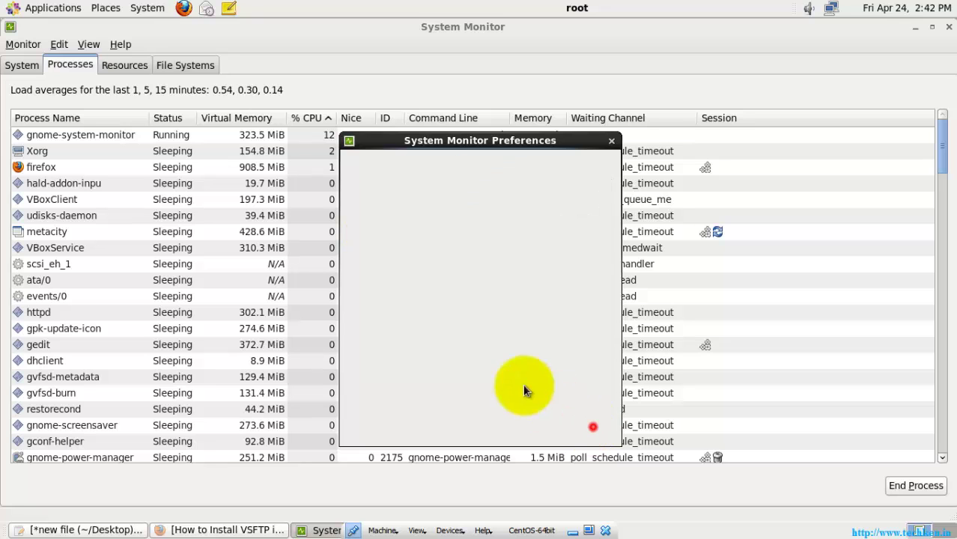
# - Switch to the Resources tab to see the CPU, Memory and Swap, and Network graphs
pyautogui.click(126, 66)
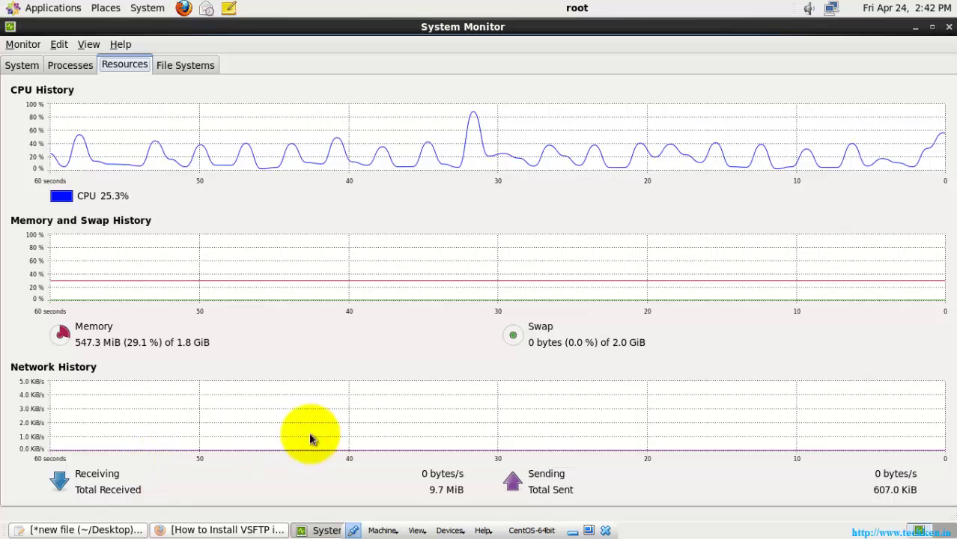